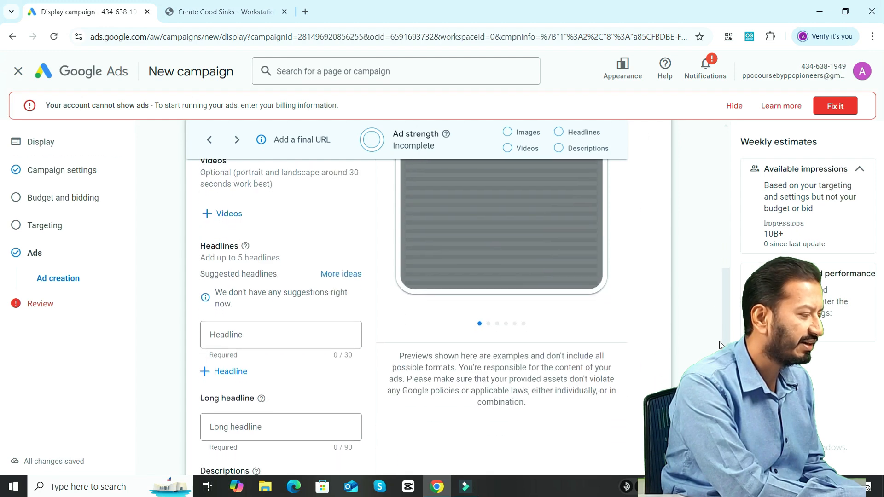
Review the alternative ad creation options offered for the in-progress responsive display ad.
scroll(735, 232, "up", 7)
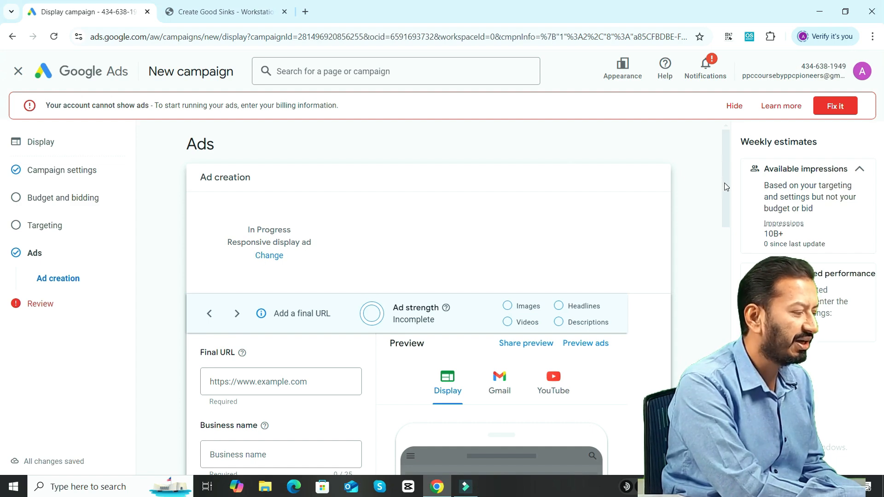
scroll(723, 184, "down", 1)
left_click_drag(725, 197, 782, 194)
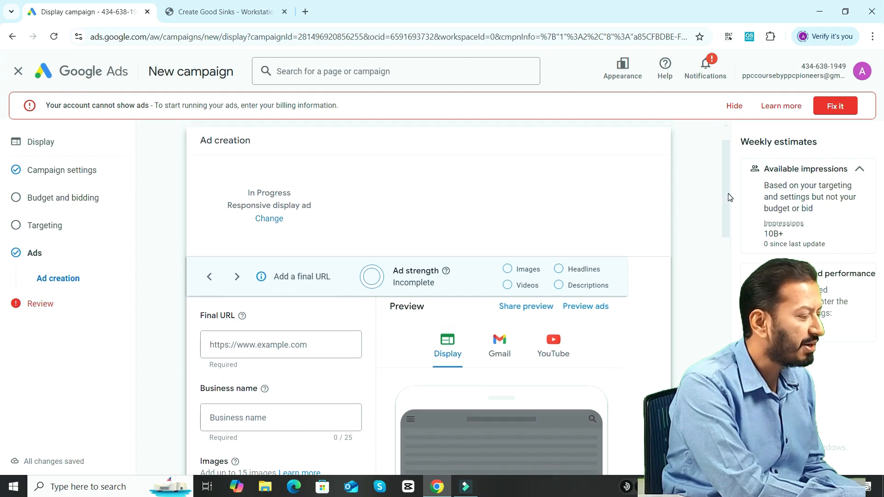
left_click(277, 220)
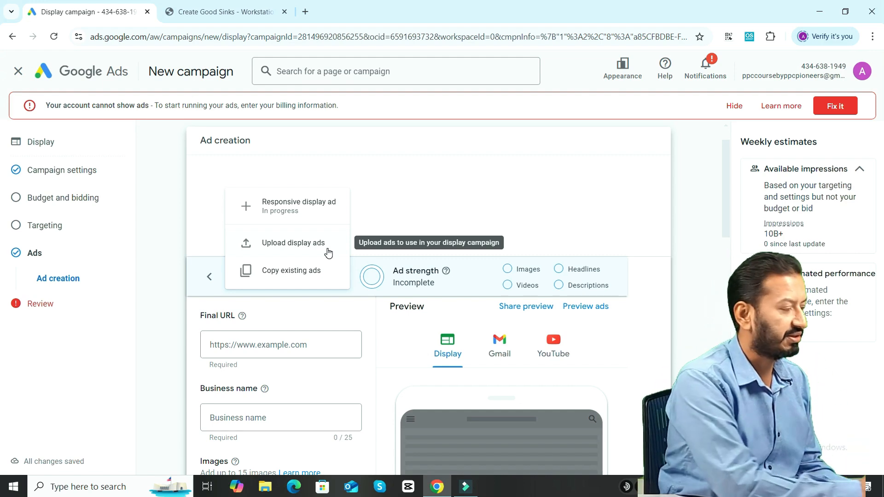
left_click(401, 209)
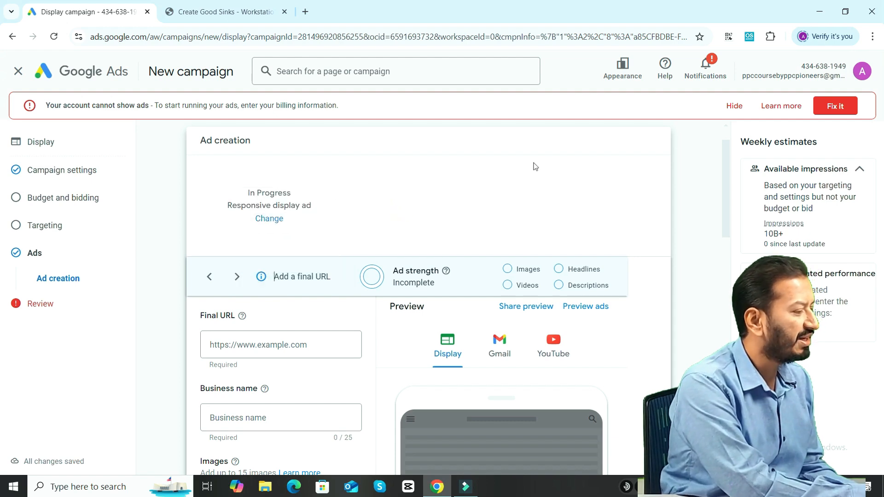
left_click_drag(726, 190, 724, 217)
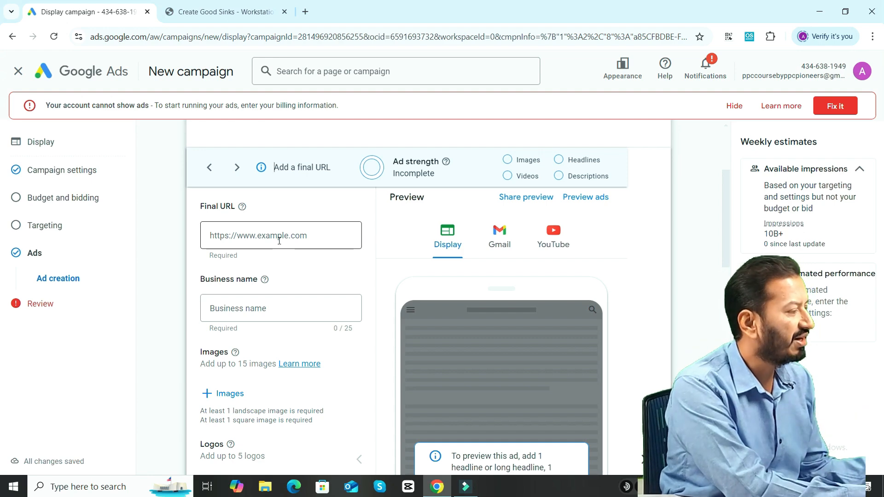
left_click(226, 12)
left_click(217, 37)
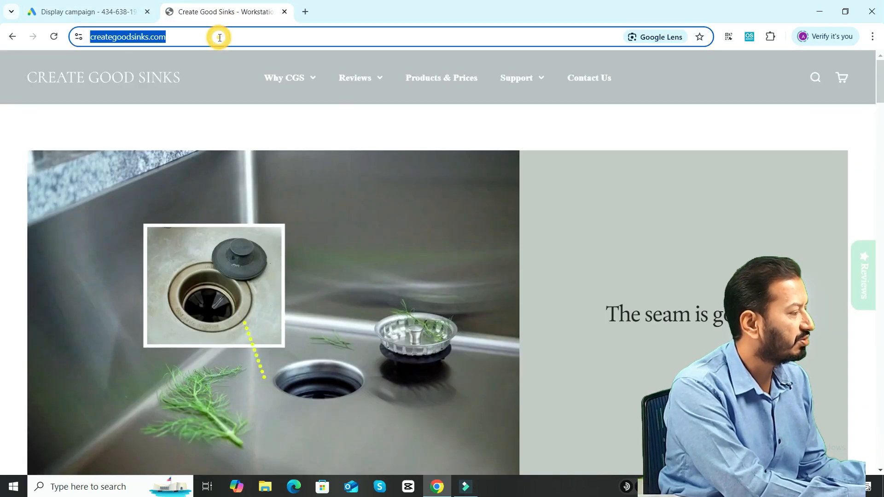
left_click(74, 5)
left_click(216, 232)
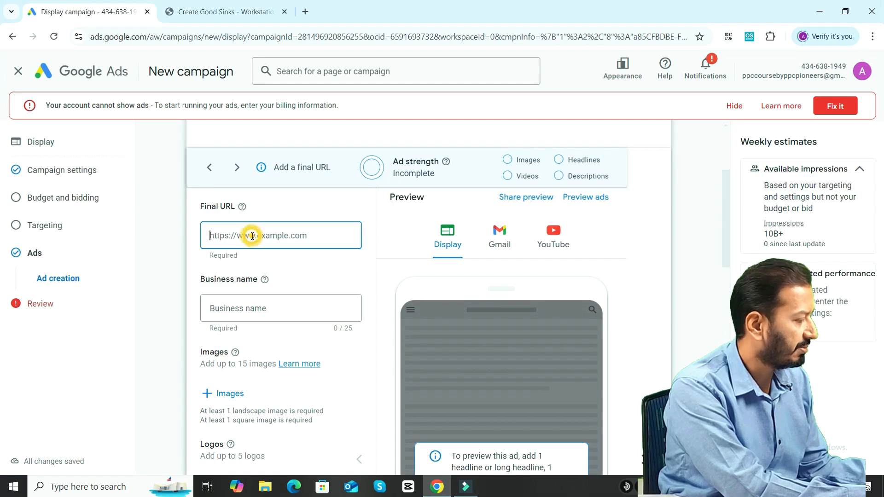
key("ctrl+v")
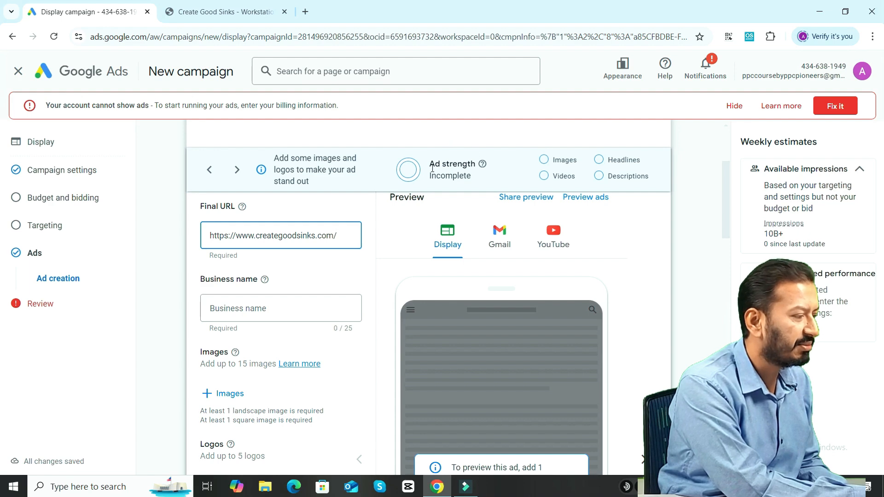
Enter "Create Good Sink" as the ad's business name.
left_click_drag(431, 164, 477, 166)
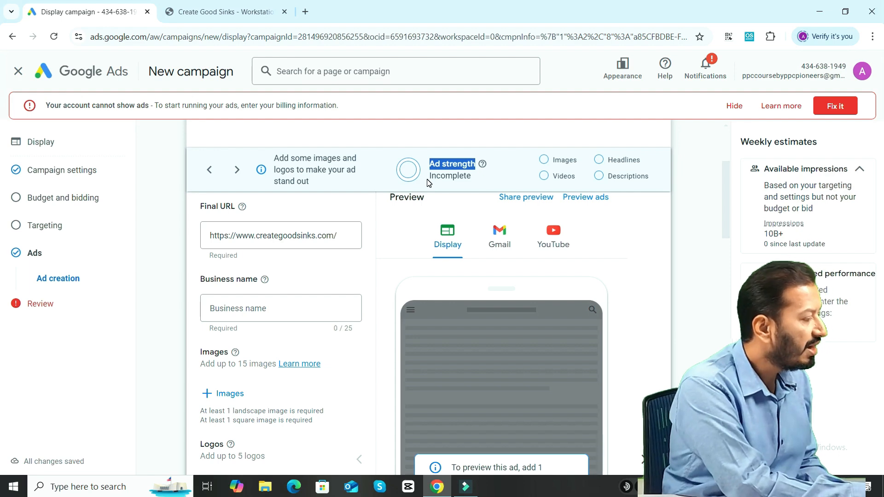
left_click(270, 311)
type("C")
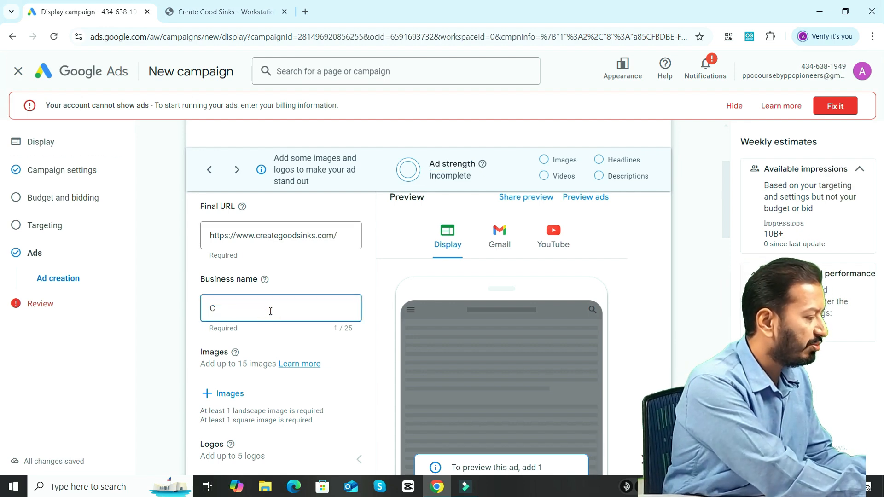
type("reate G")
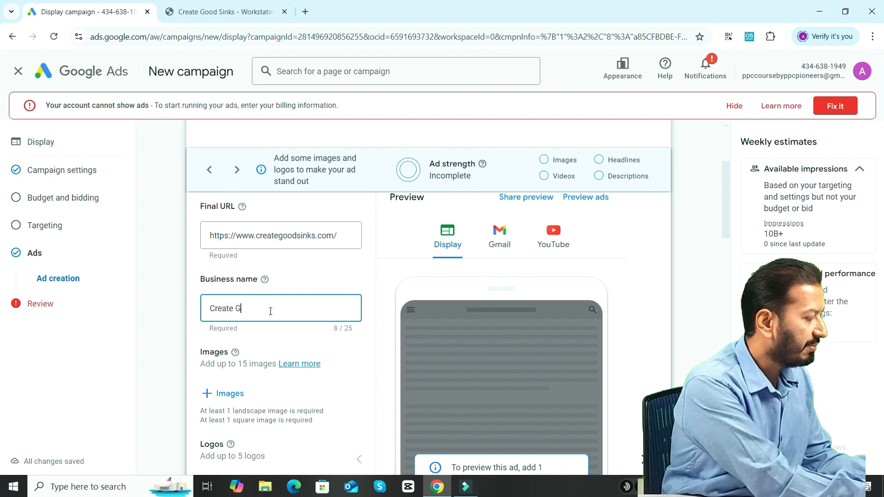
type("ood Sink")
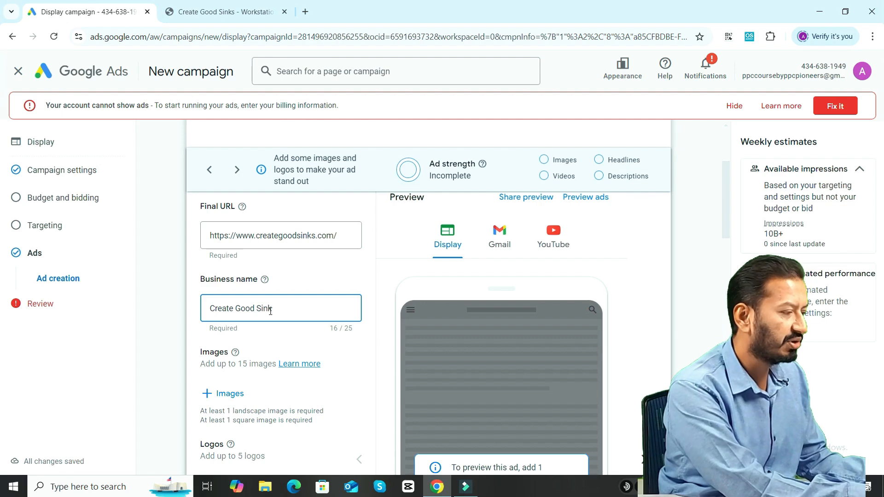
Preview the ad in the Gmail and YouTube formats and return to the Display preview.
mouse_move(727, 228)
left_mouse_down()
mouse_move(729, 256)
mouse_move(730, 216)
left_mouse_up()
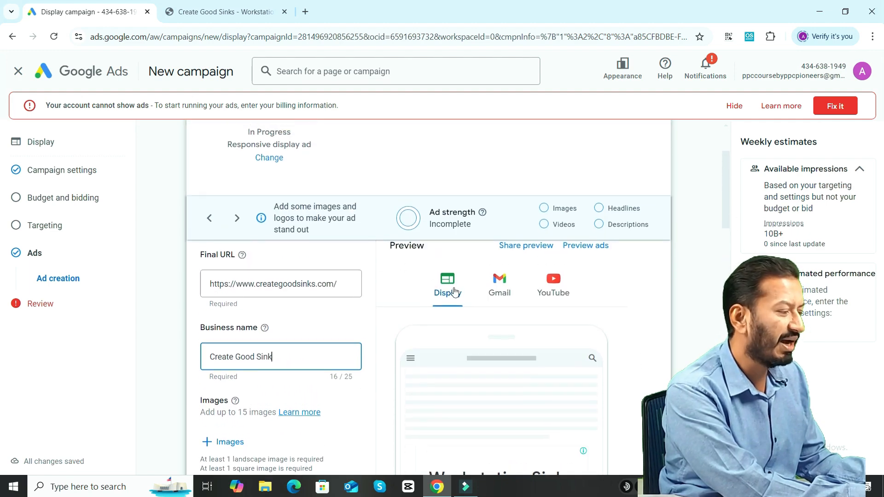
left_click(508, 289)
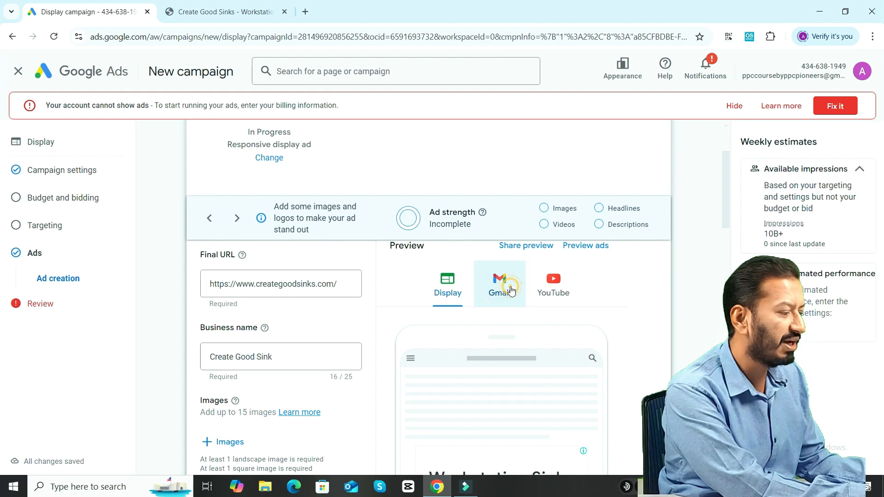
left_click(556, 291)
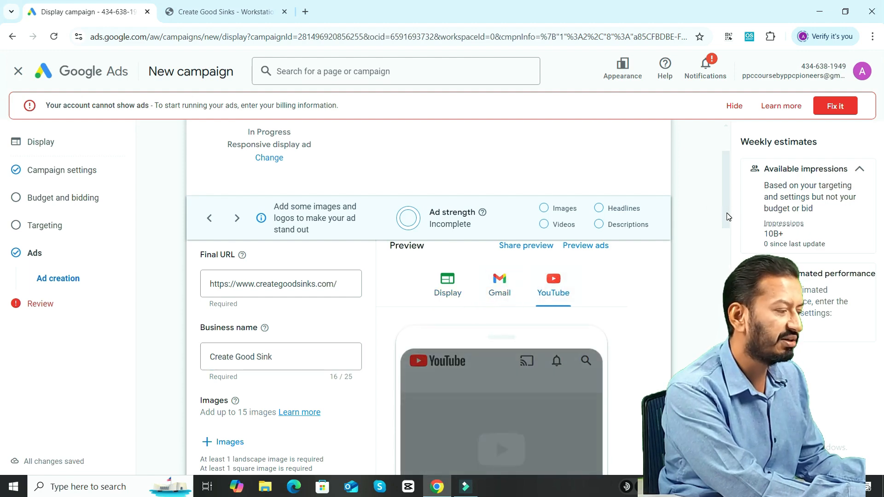
left_click_drag(727, 214, 735, 231)
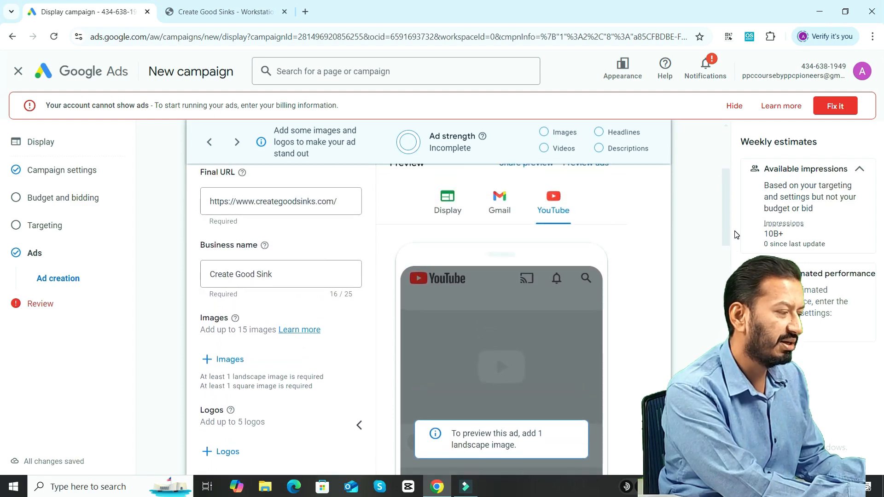
left_click(441, 212)
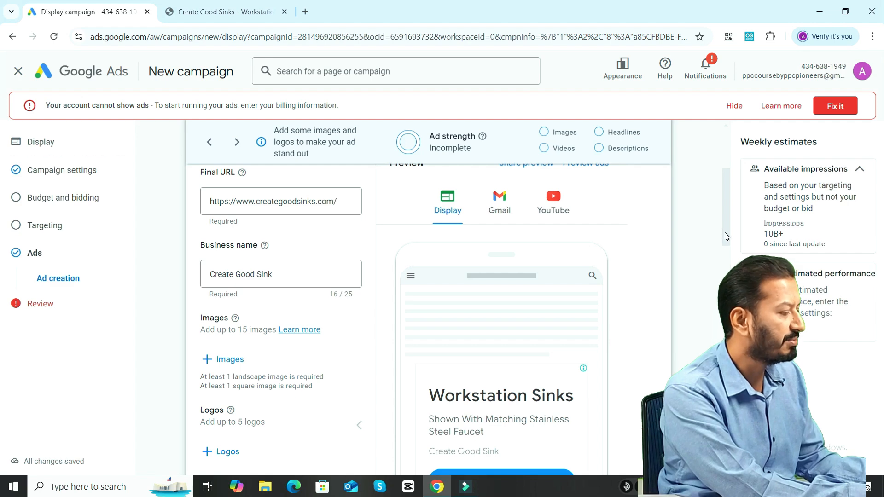
Read the ad image guidelines, checking the recommended and minimum sizes for landscape images.
scroll(726, 236, "down", 4)
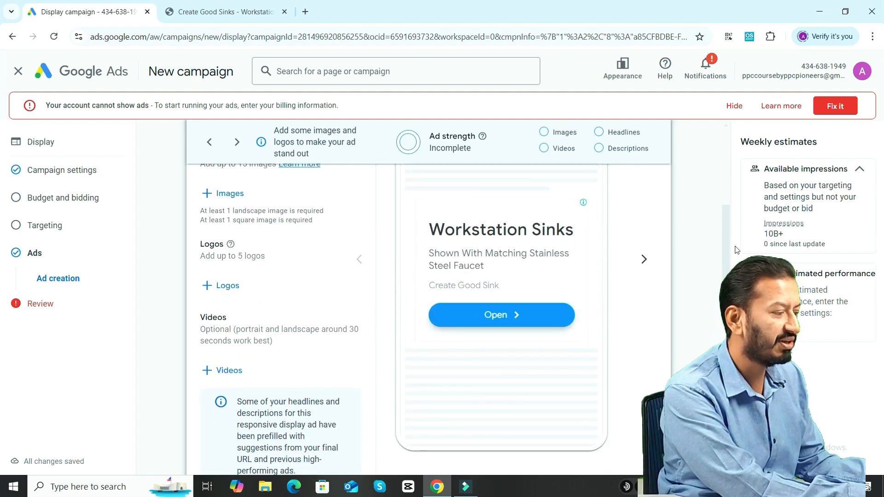
scroll(724, 253, "up", 3)
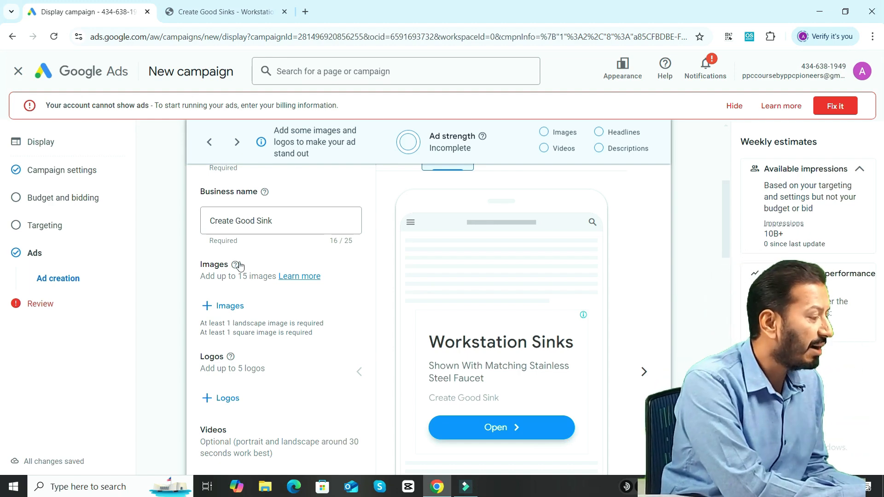
mouse_move(236, 266)
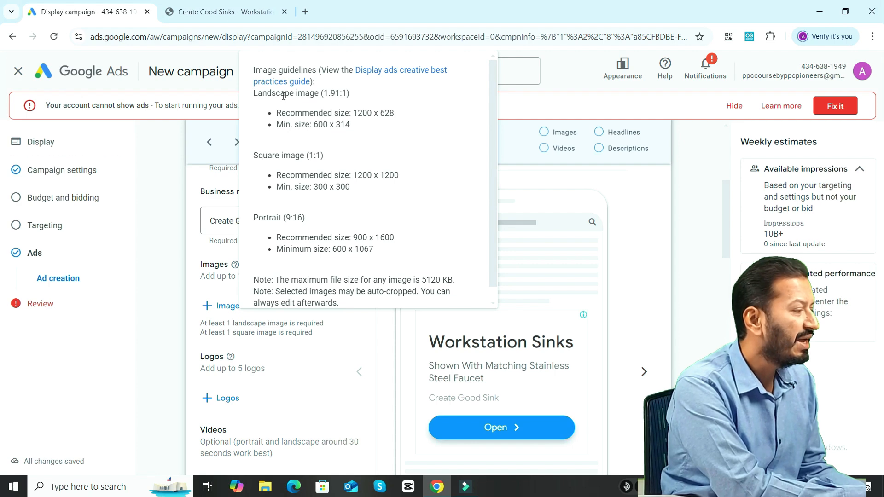
left_click_drag(257, 94, 342, 103)
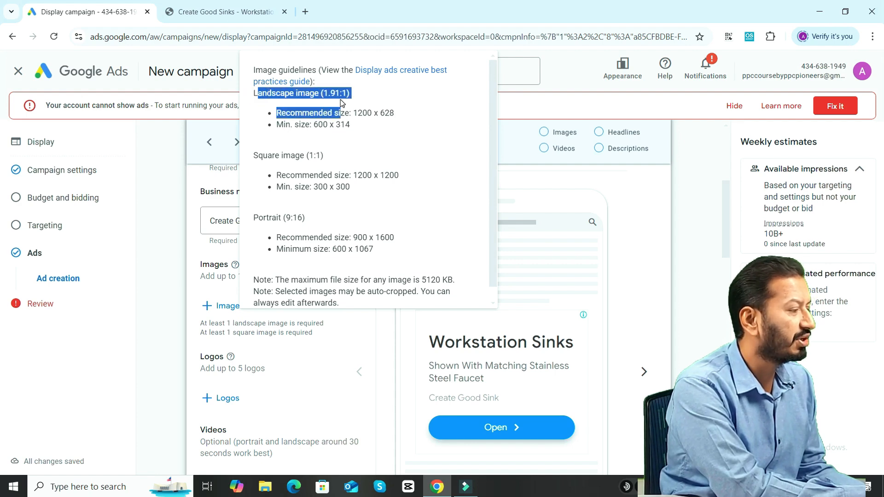
left_click(354, 115)
double_click(363, 114)
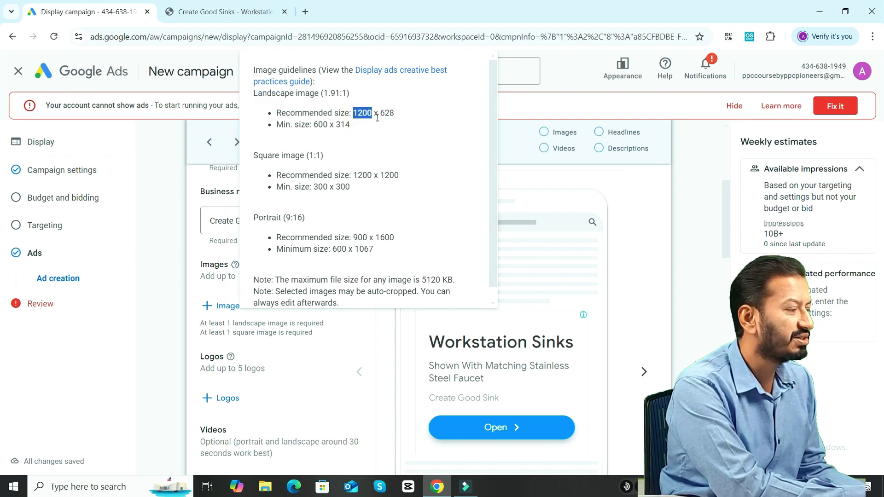
left_click_drag(394, 122, 398, 128)
left_click(327, 126)
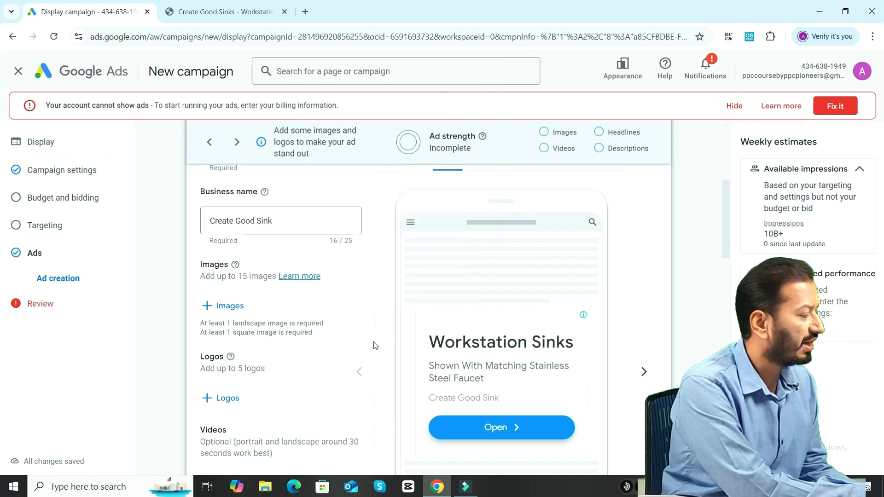
Start adding images to the ad and bring up the ones scanned from the creategoodsinks.com website.
left_click(231, 305)
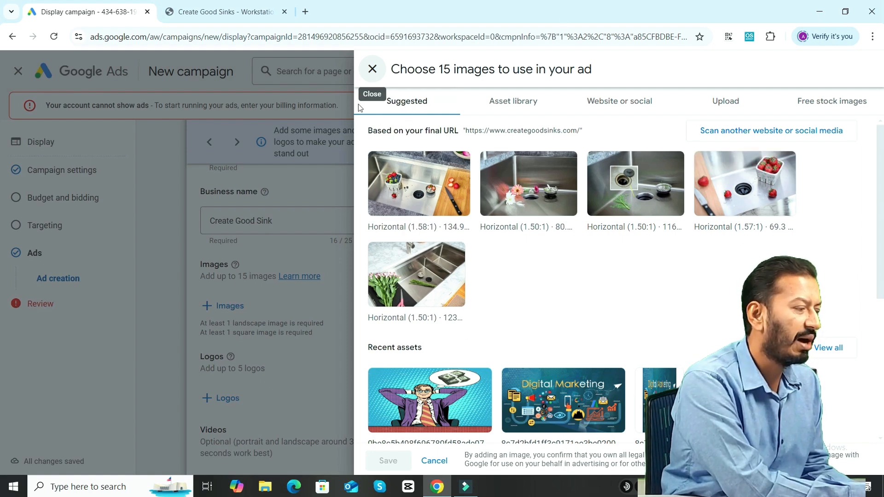
left_click(513, 100)
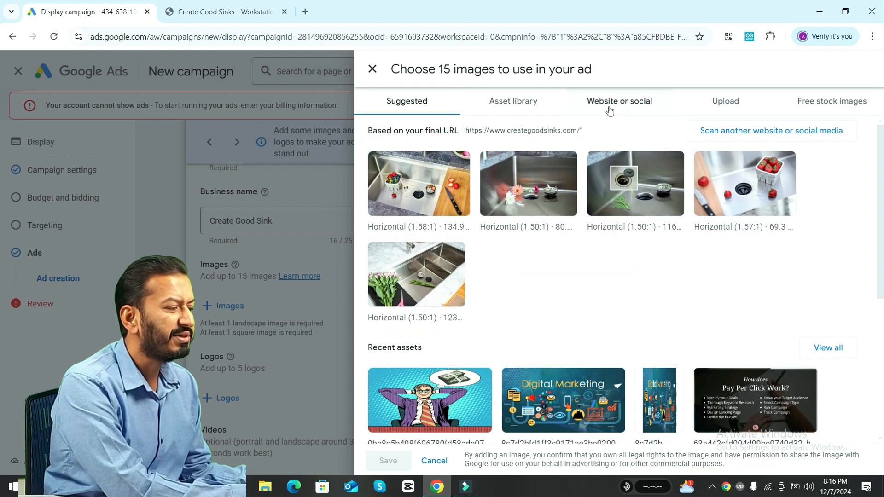
left_click(617, 108)
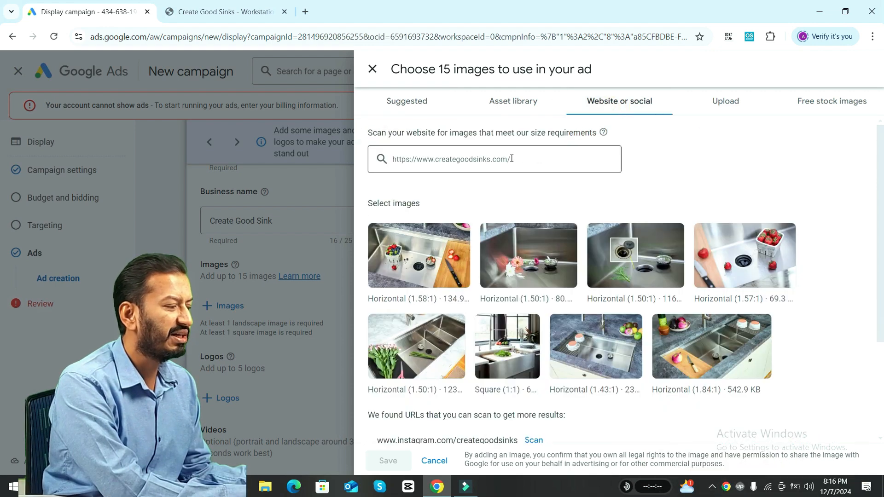
left_click(511, 158)
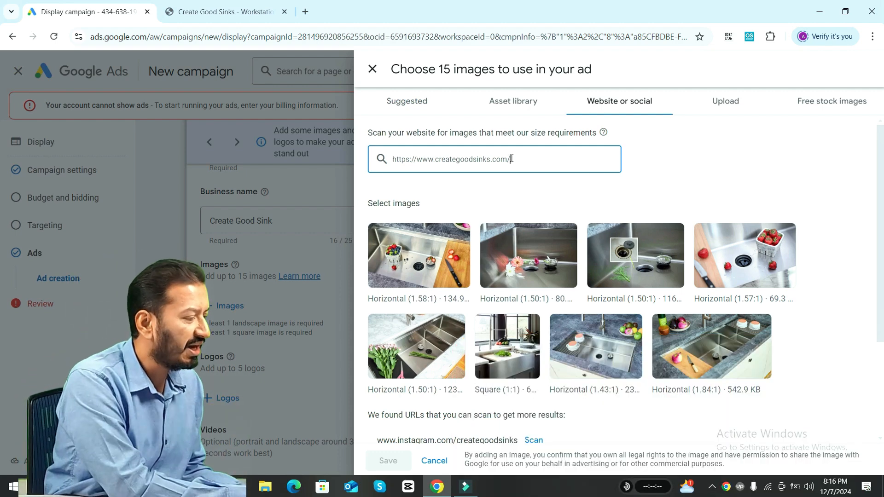
Select the four sink photos in the first row of website images for the ad.
left_click(436, 266)
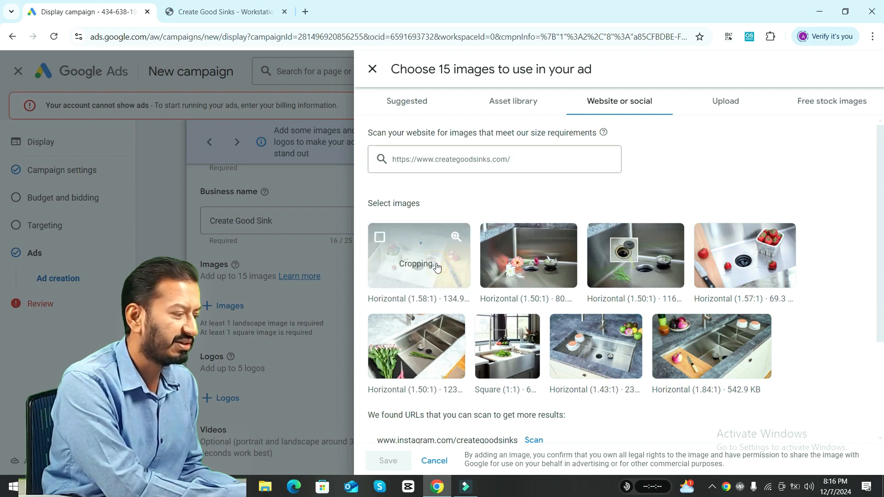
left_click(515, 238)
left_click(637, 248)
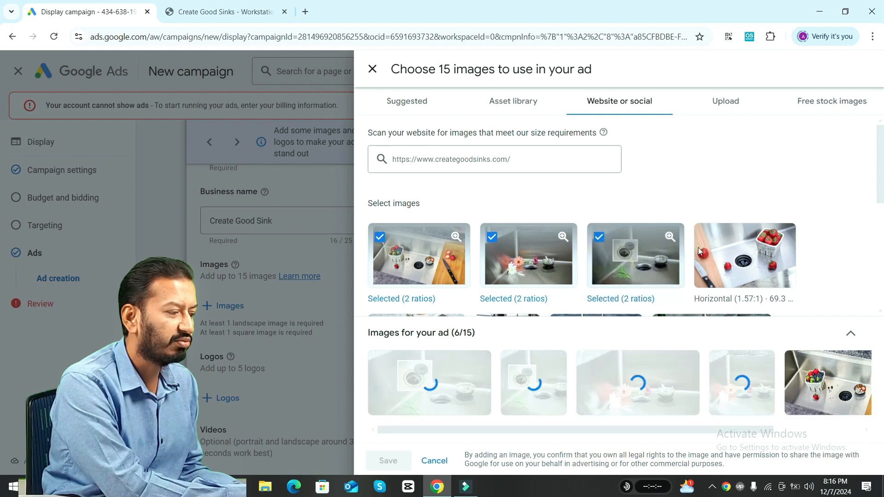
left_click(709, 252)
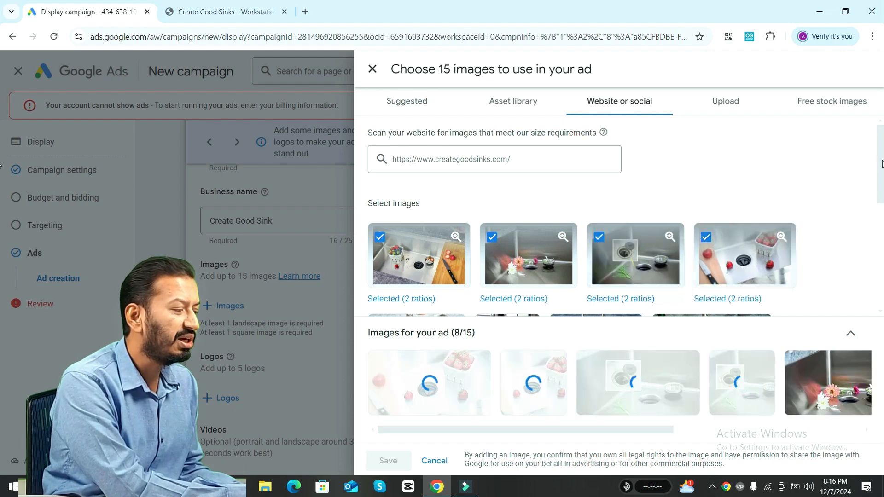
Add the four sink photos in the second row of website images, including the square one, to the ad's selection.
scroll(881, 205, "down", 2)
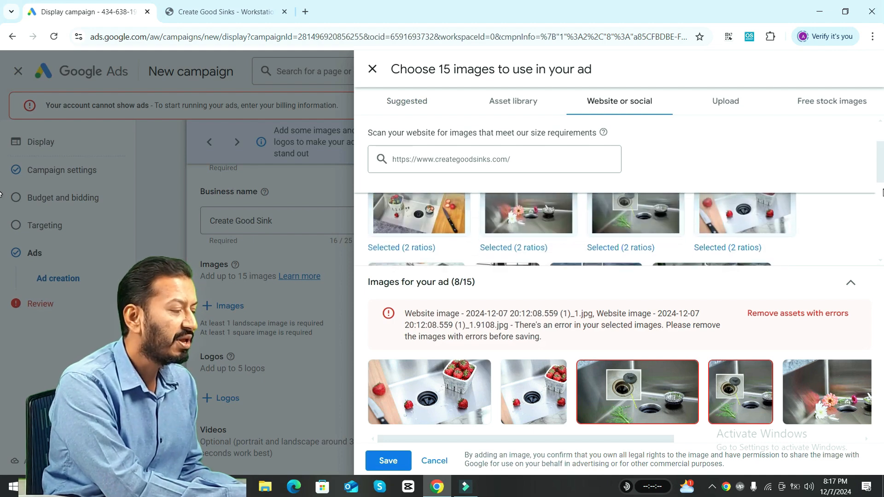
left_click_drag(882, 193, 881, 215)
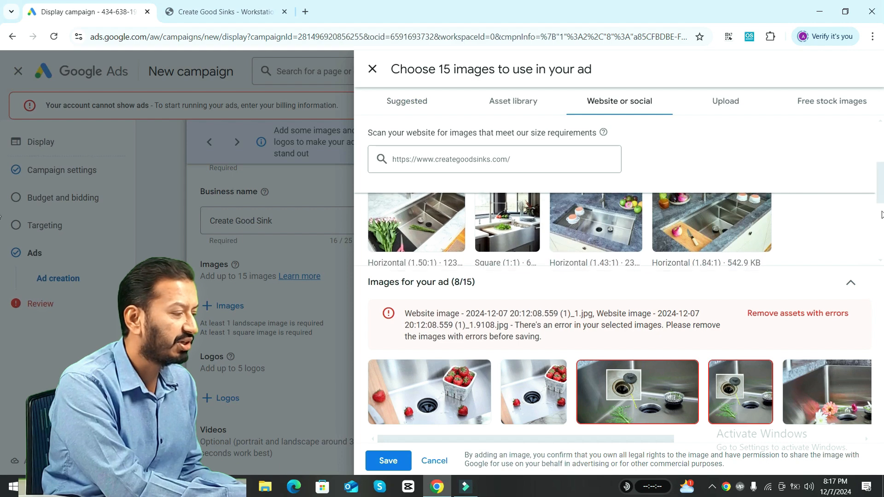
left_click(529, 221)
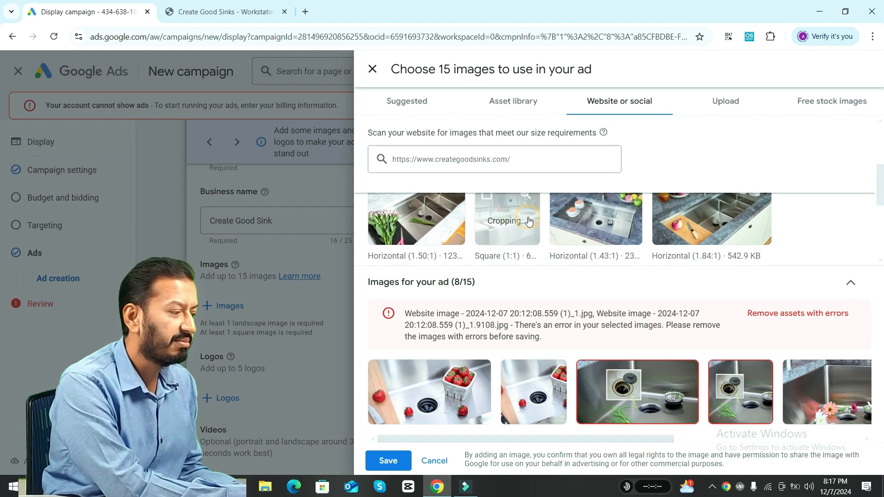
left_click(596, 217)
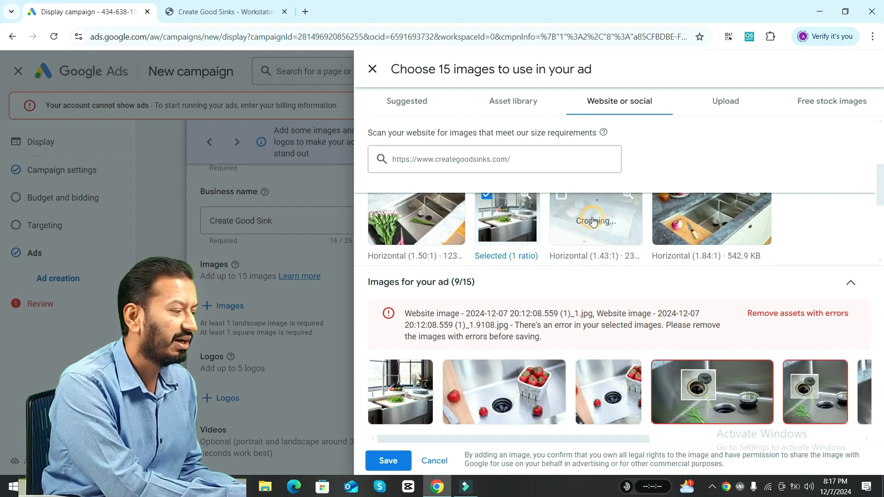
left_click(411, 226)
left_click(711, 218)
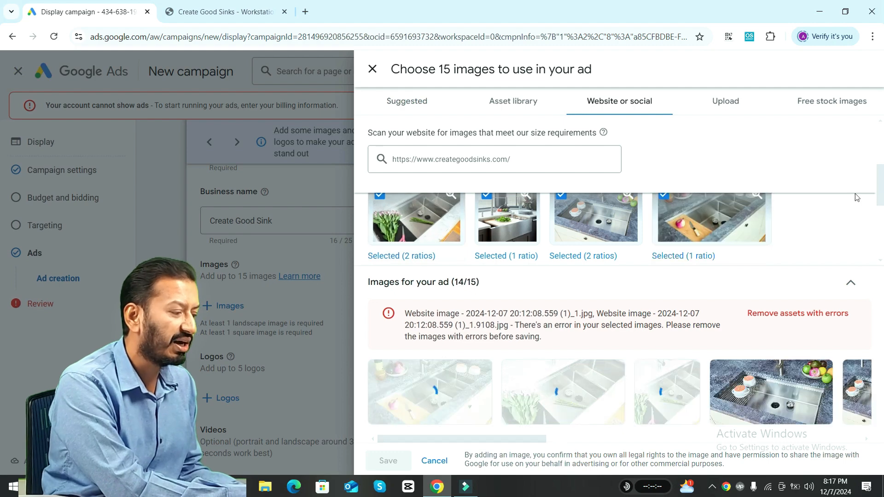
Remove the website images with errors from the selection and save the remaining images to the ad.
scroll(857, 197, "down", 2)
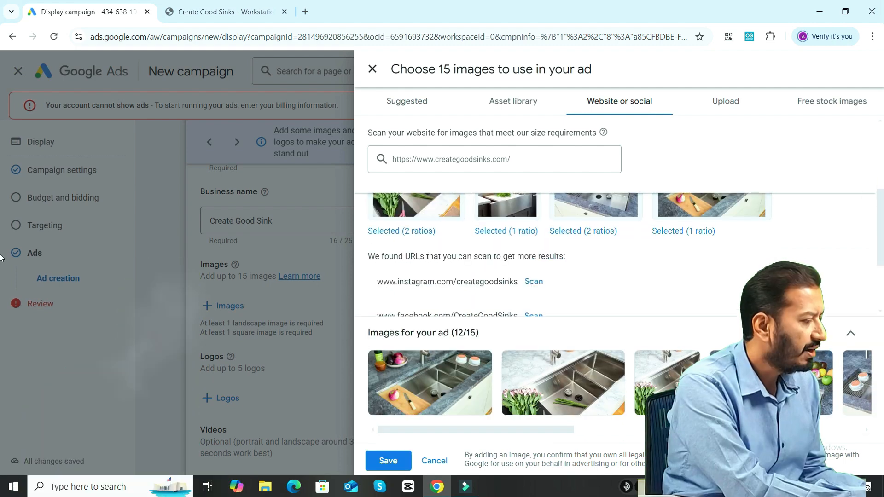
left_click_drag(880, 256, 883, 277)
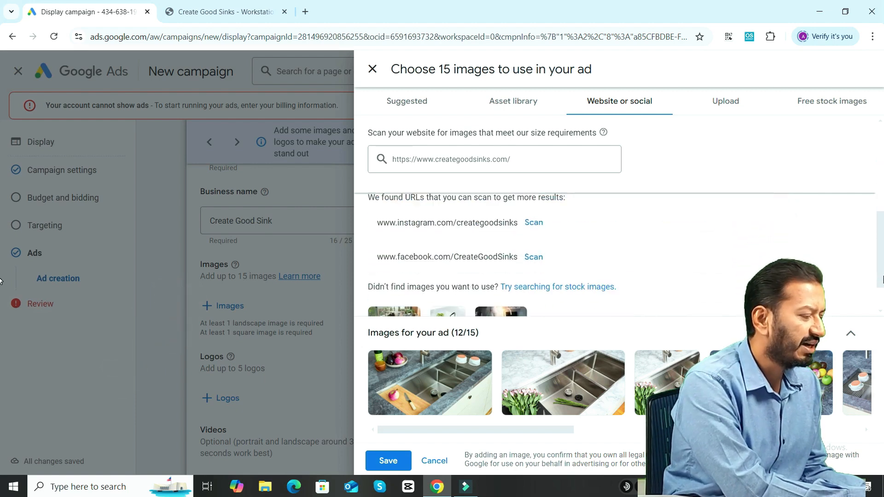
left_click(405, 459)
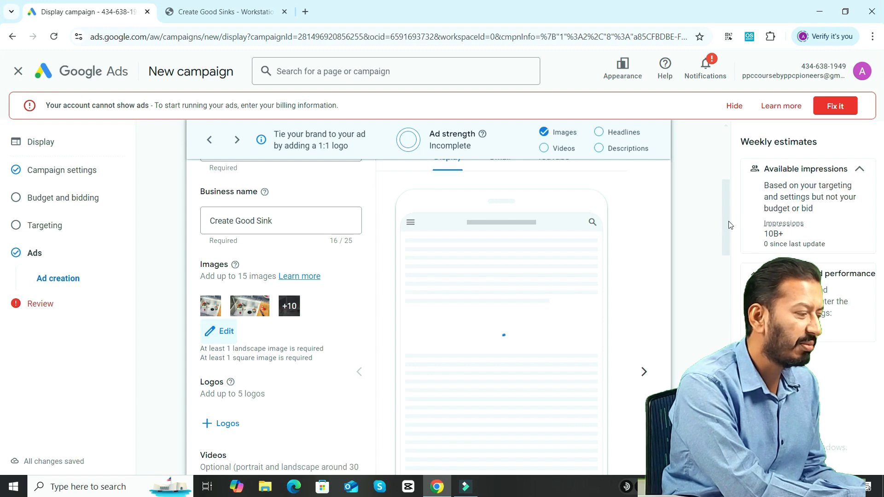
scroll(727, 238, "down", 1)
scroll(726, 237, "down", 1)
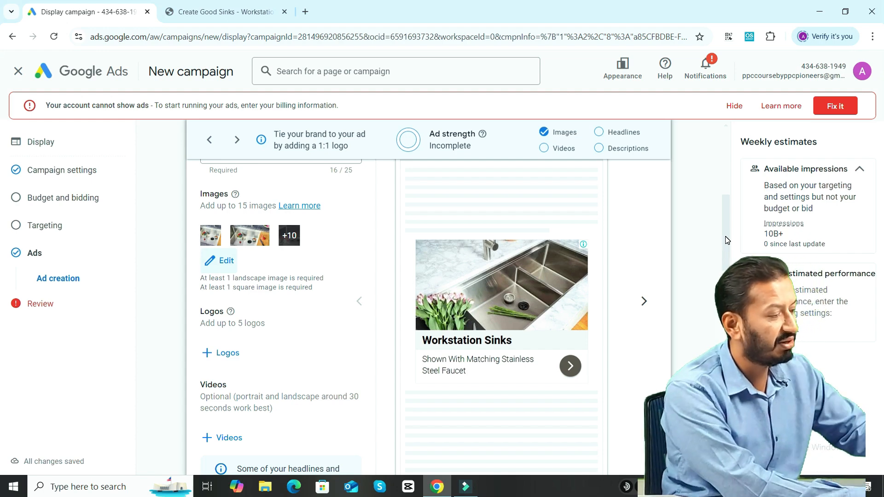
left_click_drag(725, 241, 727, 240)
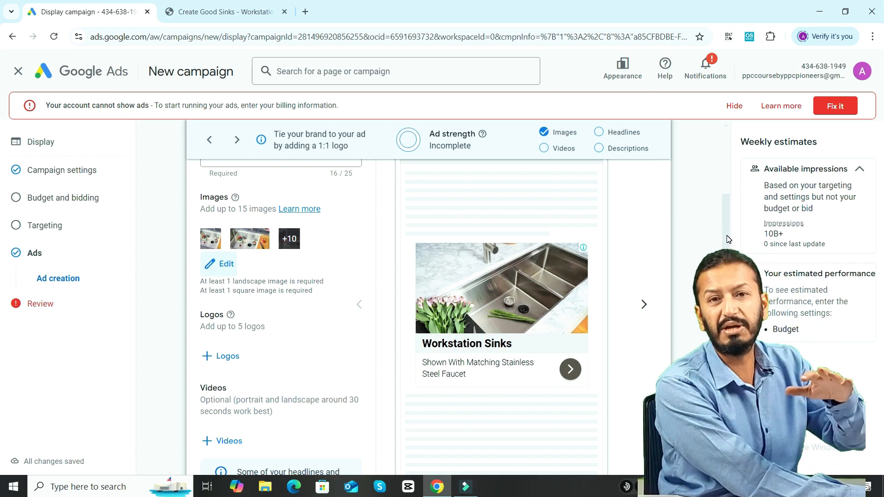
Upload the image aaa929fc003a81bca8bf9306e2565c36 from the computer's Desktop folder and save it among the ad's images.
scroll(266, 257, "up", 1)
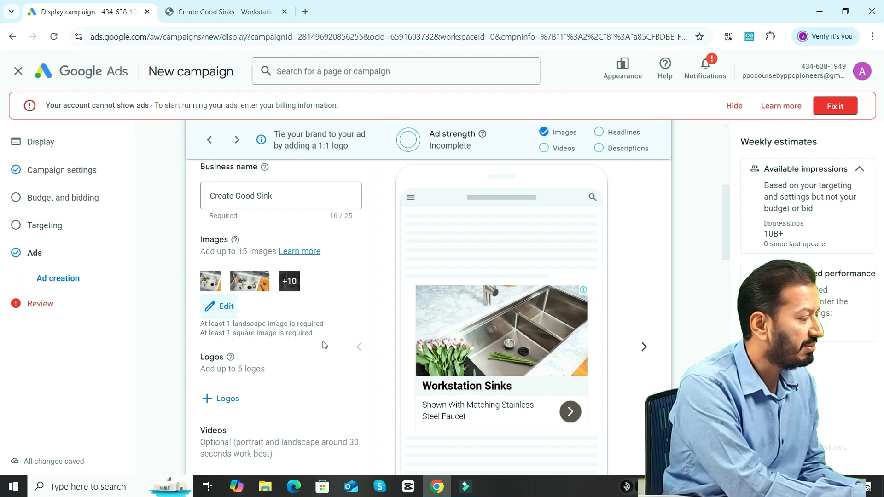
left_click(228, 307)
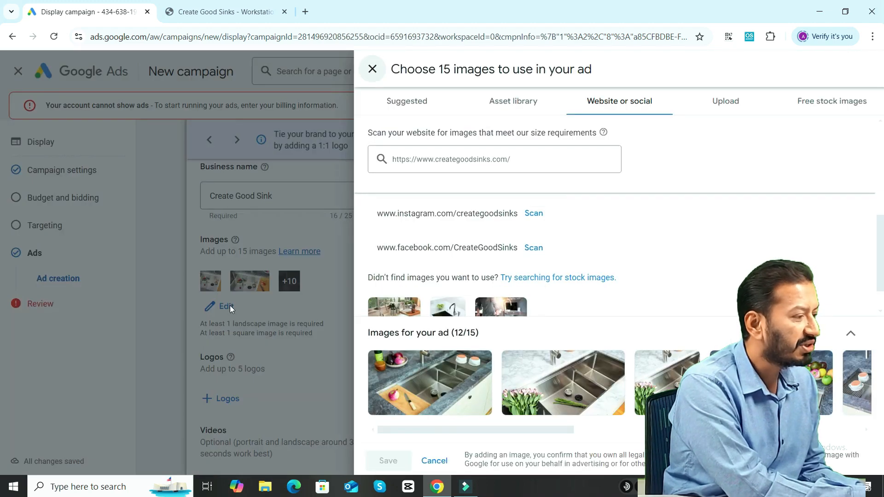
left_click(728, 100)
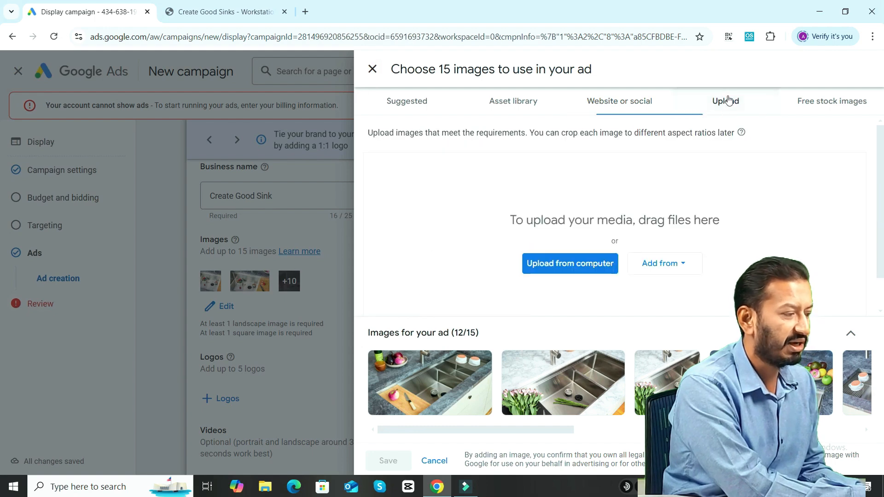
left_click(570, 269)
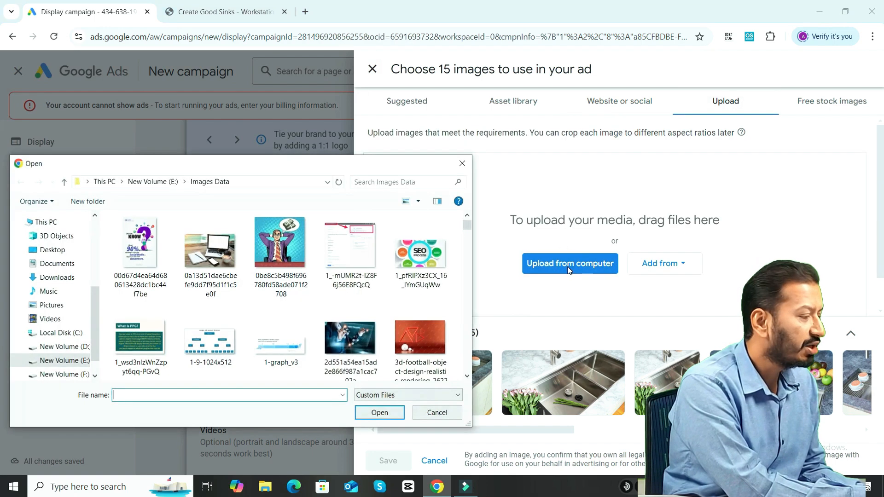
left_click(93, 309)
left_click_drag(92, 308, 87, 288)
left_click(86, 287)
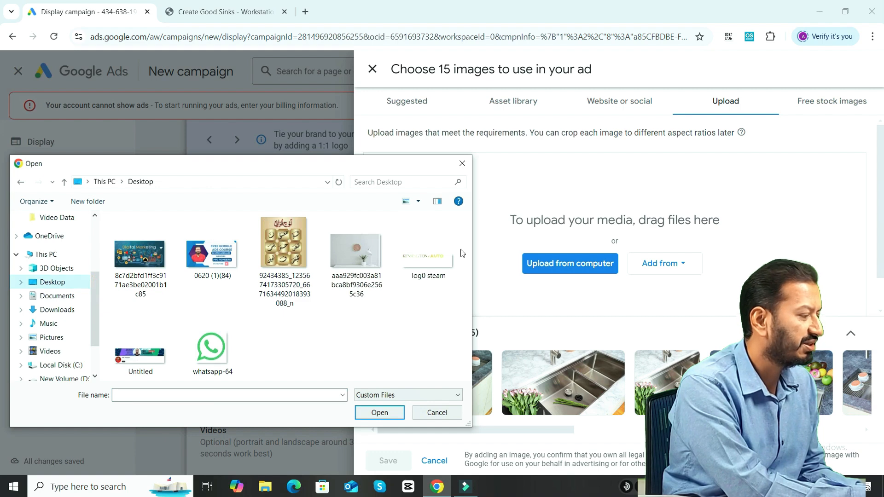
left_click(377, 266)
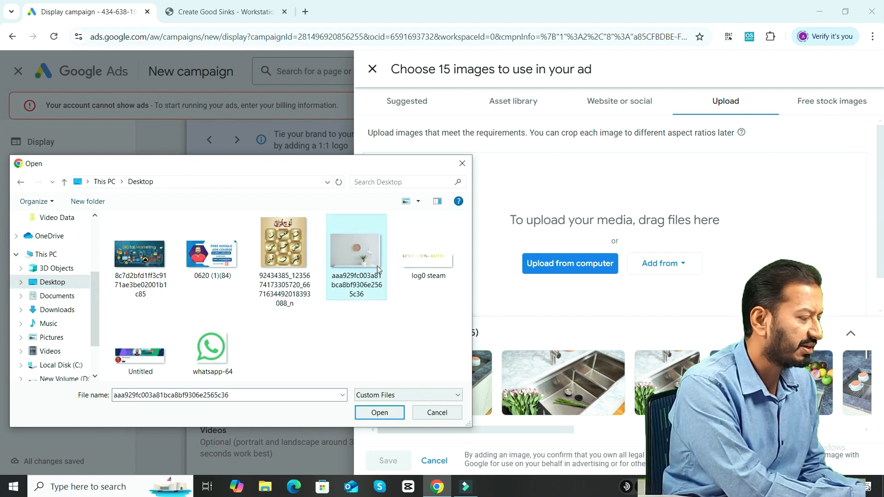
left_click(379, 412)
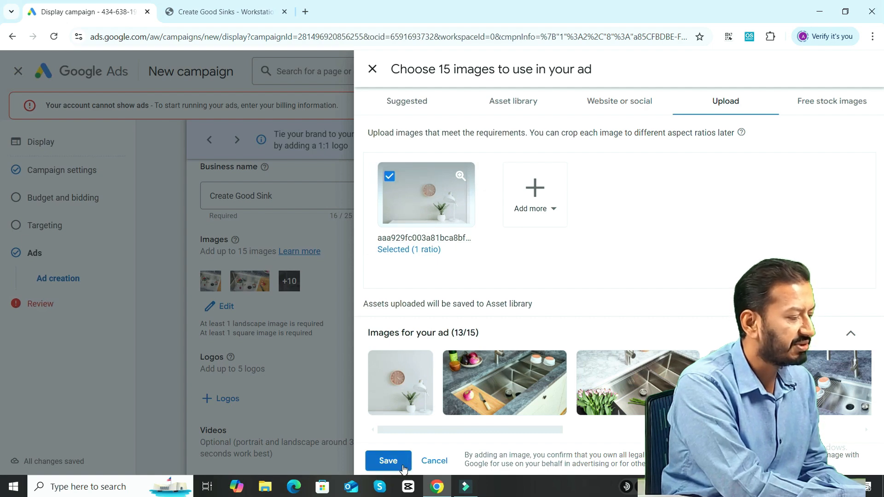
left_click(388, 461)
Add the logo scanned from the creategoodsinks.com website to the ad and save the logo selection.
scroll(370, 311, "down", 2)
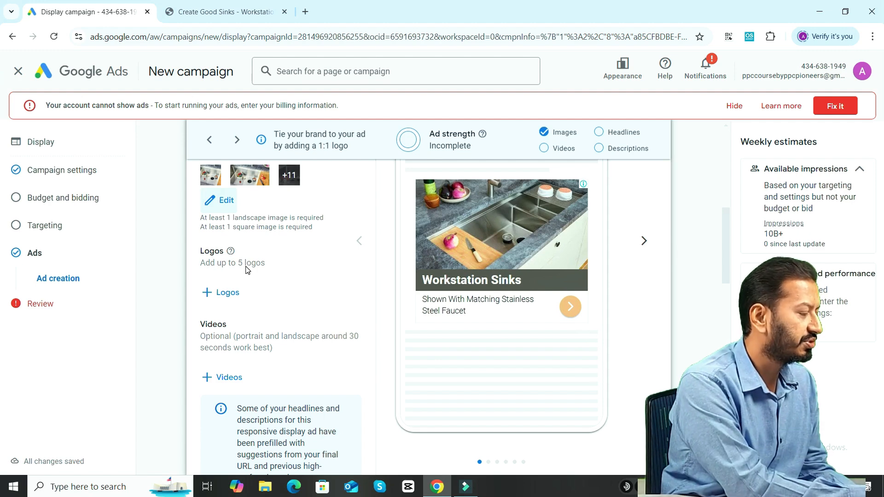
left_click(228, 295)
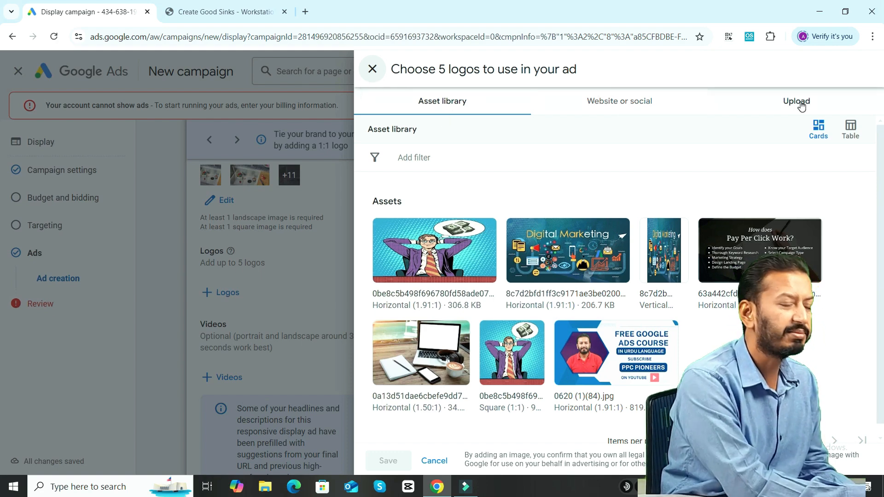
left_click(627, 113)
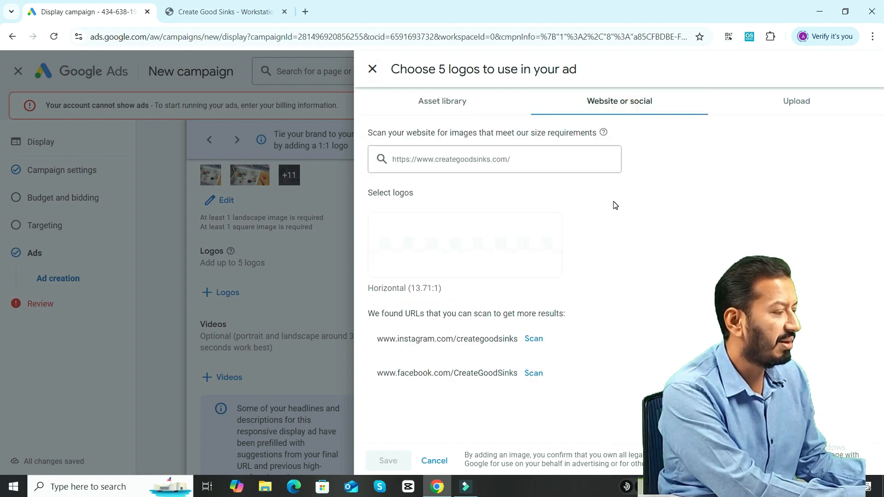
mouse_move(384, 238)
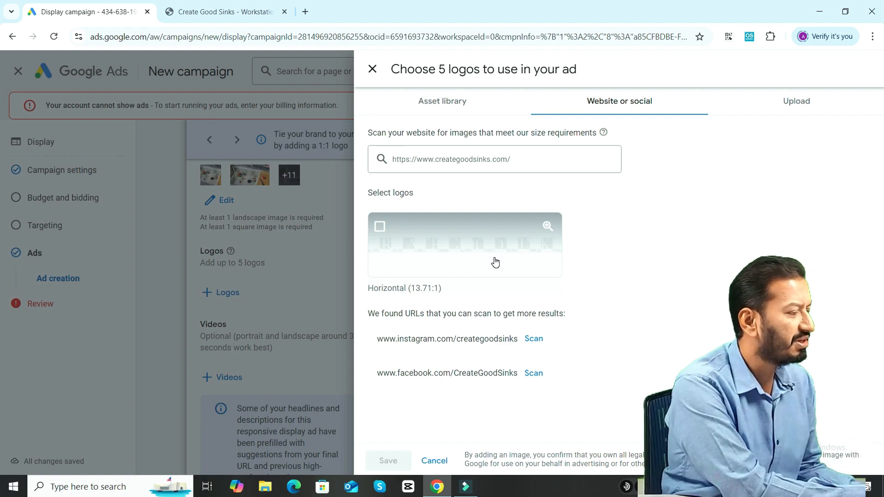
left_click(380, 226)
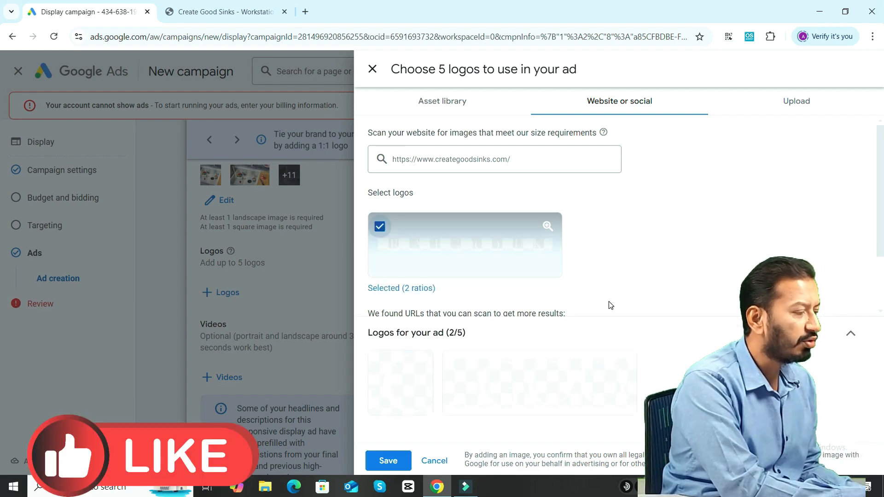
left_click(389, 461)
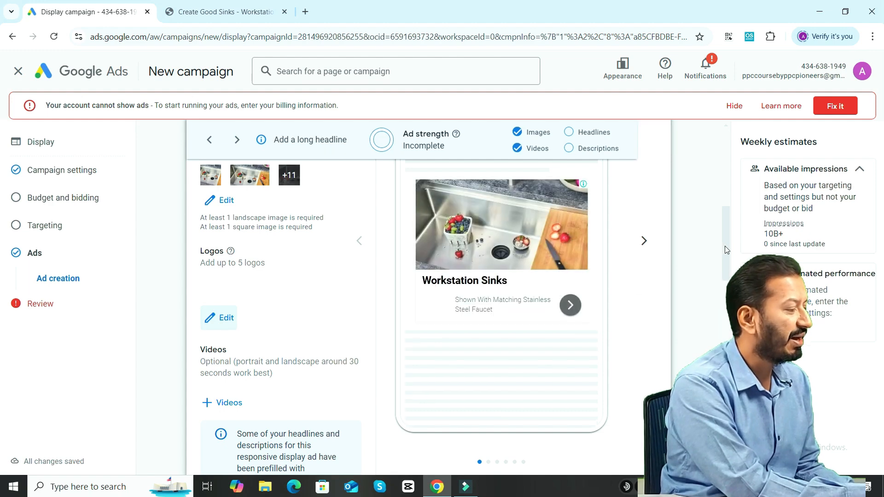
Examine the ad's video sources, both the YouTube search and the asset library, and close the video selection without adding one.
scroll(733, 192, "up", 6)
scroll(733, 191, "down", 4)
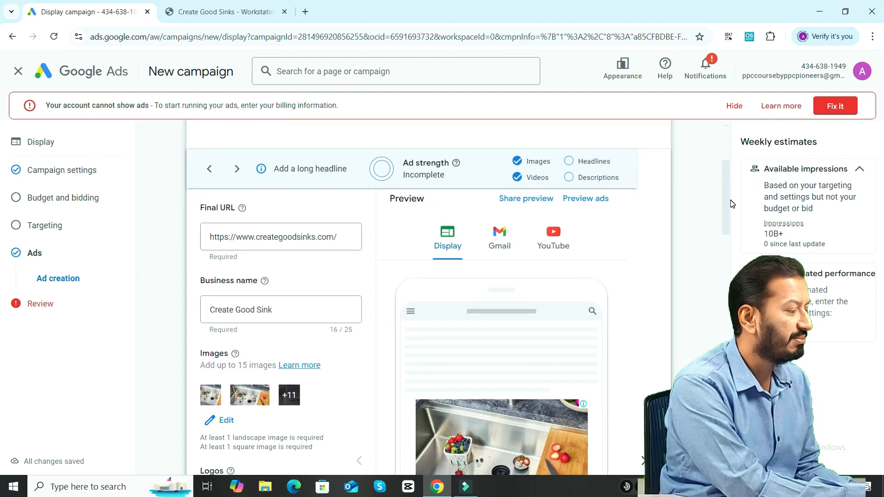
left_click_drag(729, 233, 729, 276)
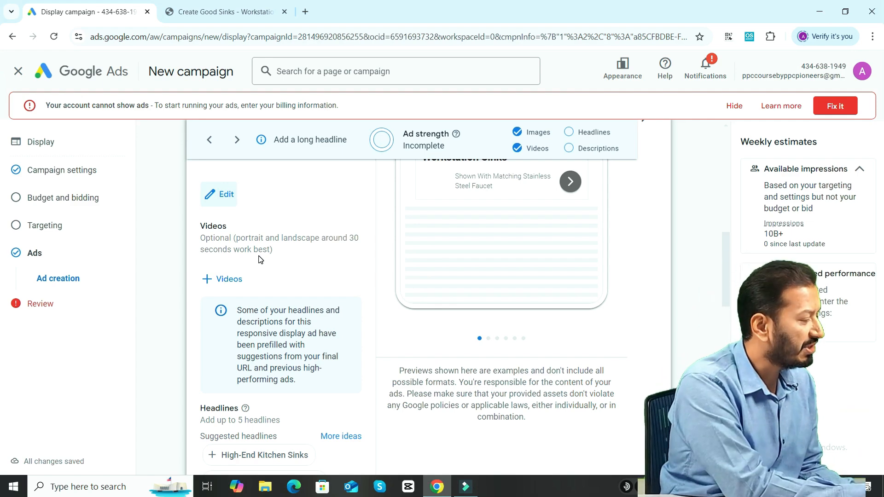
left_click(235, 278)
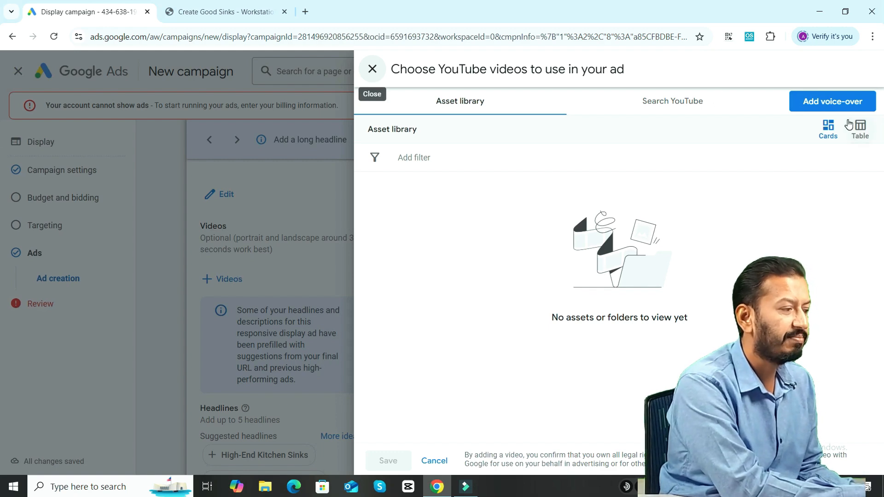
left_click(679, 102)
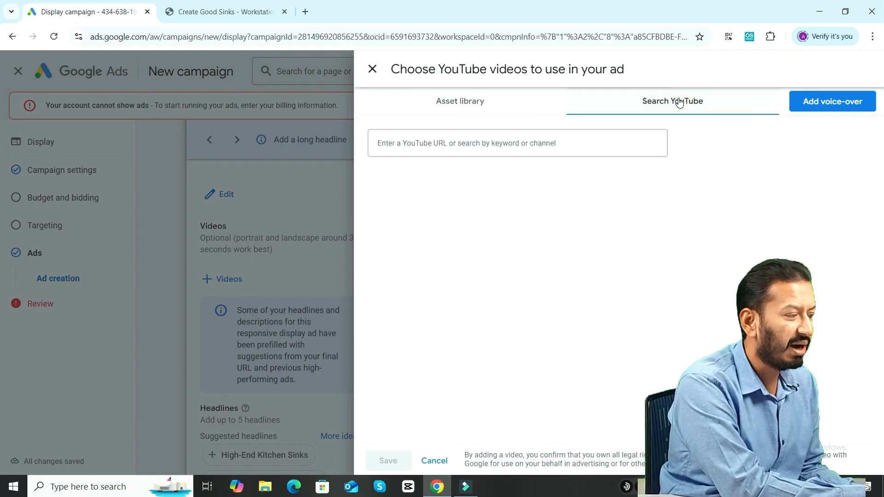
left_click(478, 140)
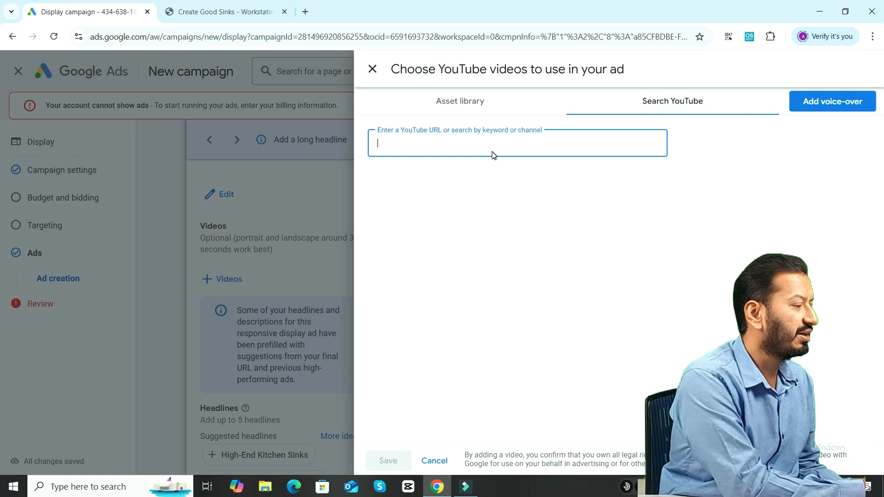
left_click(461, 101)
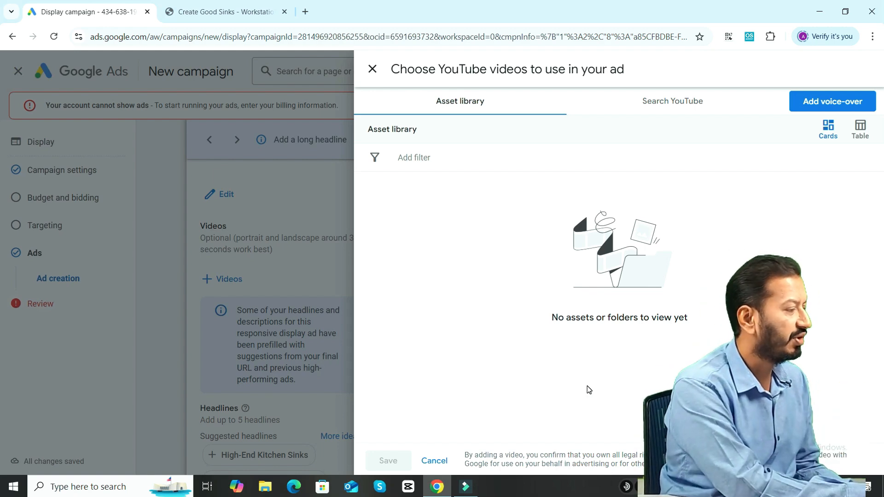
left_click(372, 69)
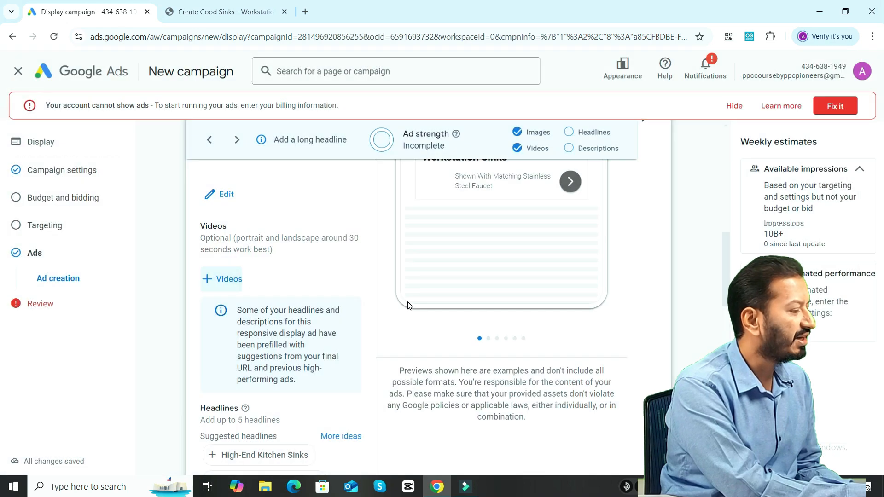
Add the suggested headlines High-End Kitchen Sinks, Custom Kitchen Sinks and Create Good Sinks to the ad.
left_click_drag(725, 278, 723, 317)
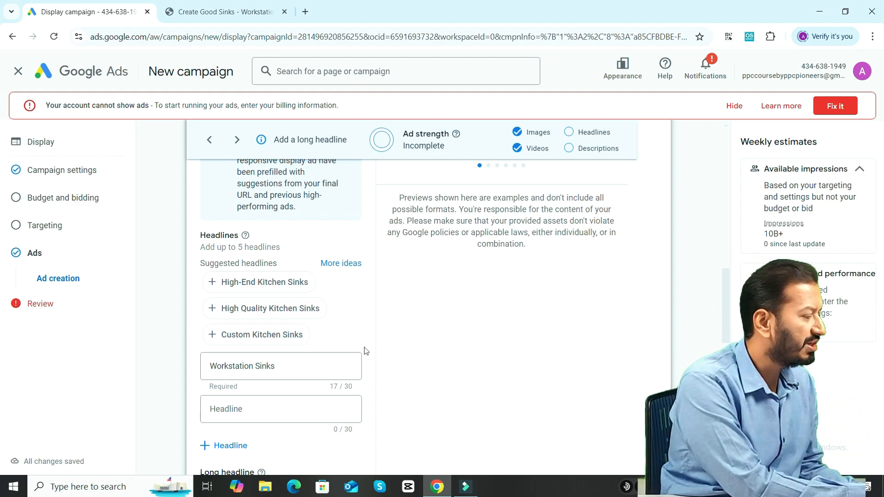
left_click(215, 290)
left_click(212, 282)
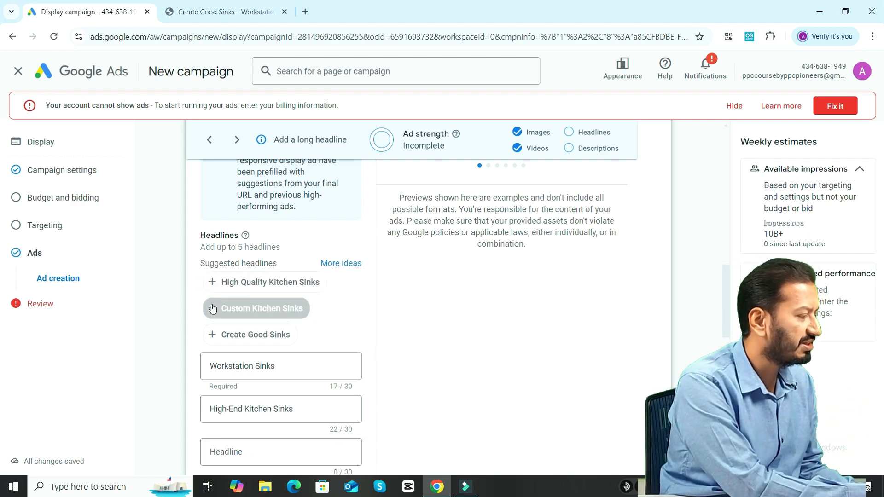
left_click(212, 309)
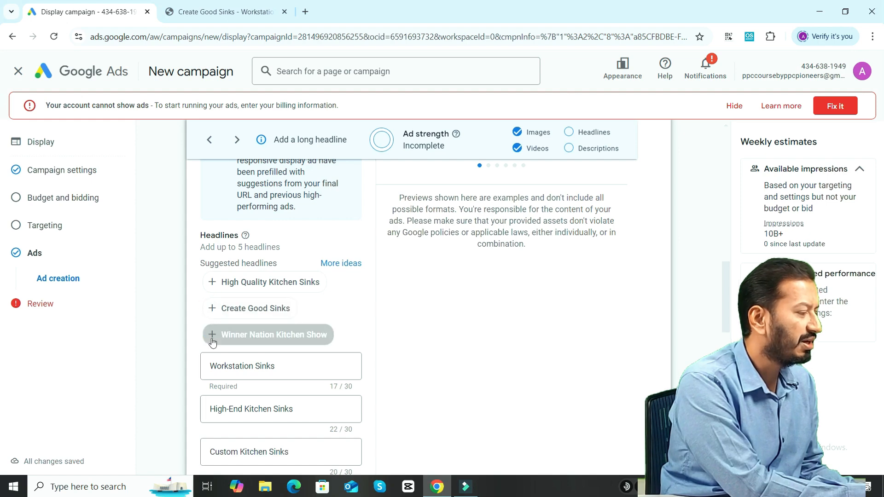
left_click(211, 309)
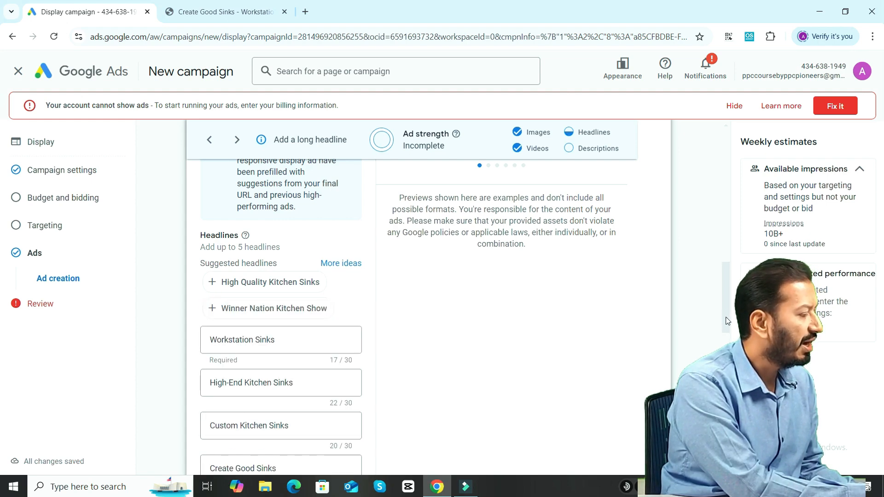
Add the four suggested descriptions on premium stainless steel workstation sinks, hand-welded sinks, the offset corner drain, and Create Good Sinks - Workstation Sinks.
scroll(474, 204, "down", 4)
scroll(281, 318, "down", 3)
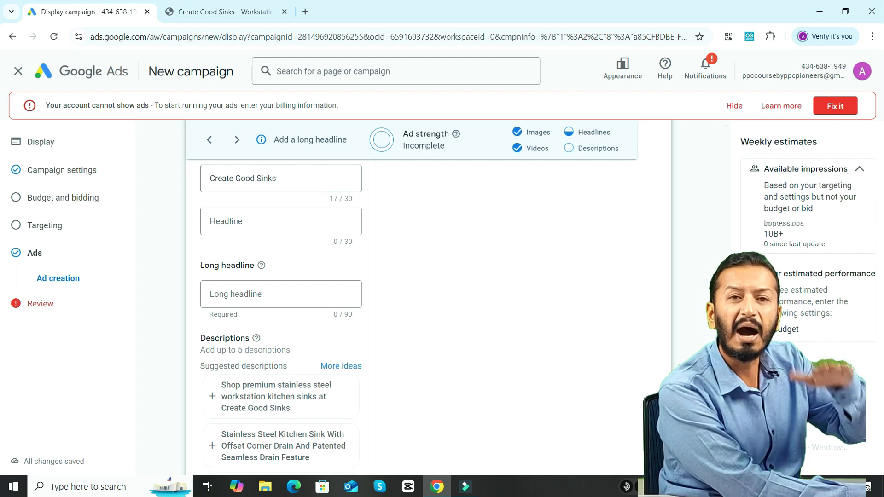
scroll(280, 300, "up", 1)
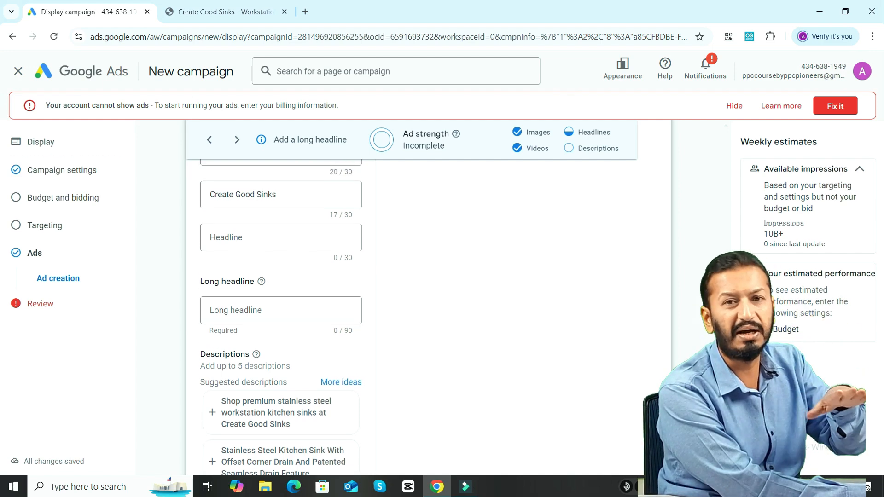
scroll(547, 378, "down", 2)
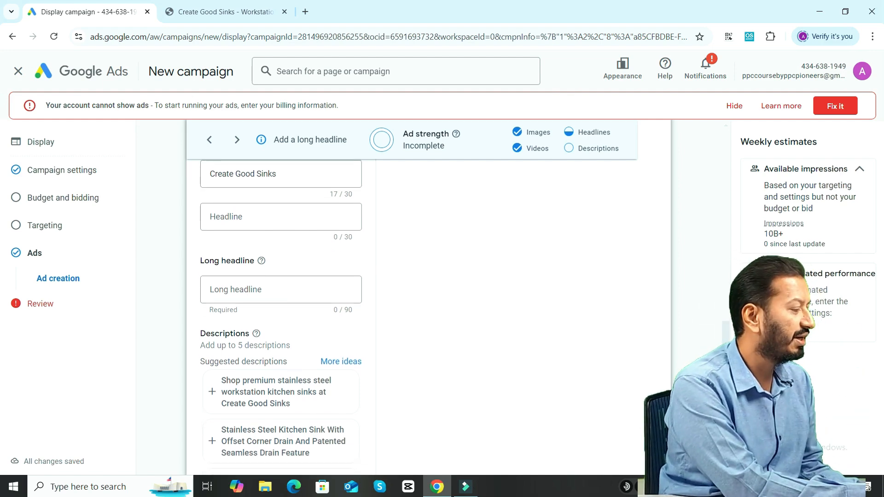
left_click(335, 313)
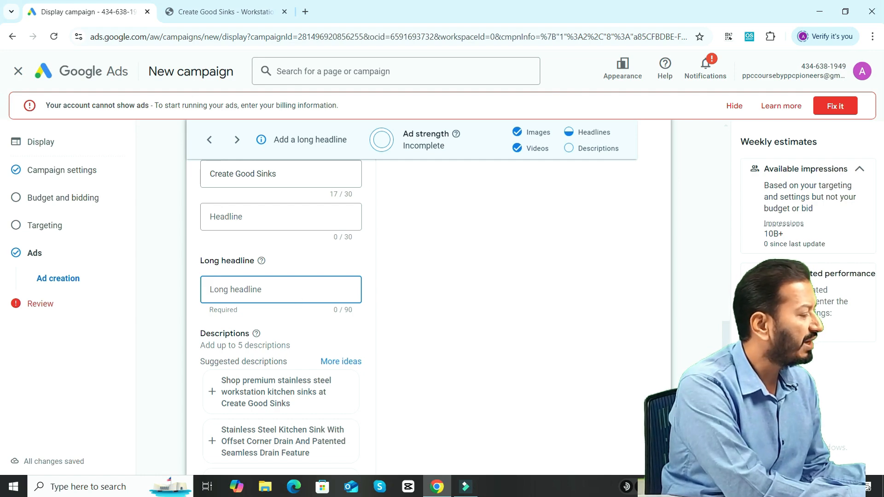
scroll(281, 318, "down", 2)
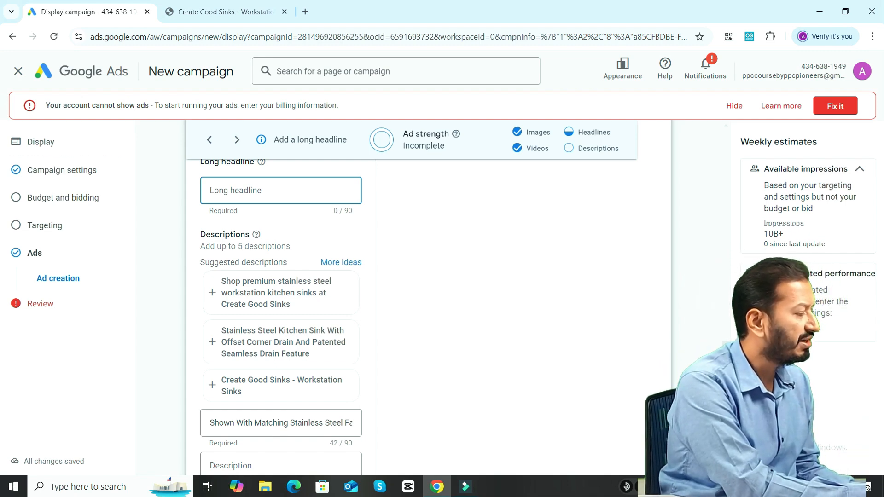
scroll(281, 317, "down", 1)
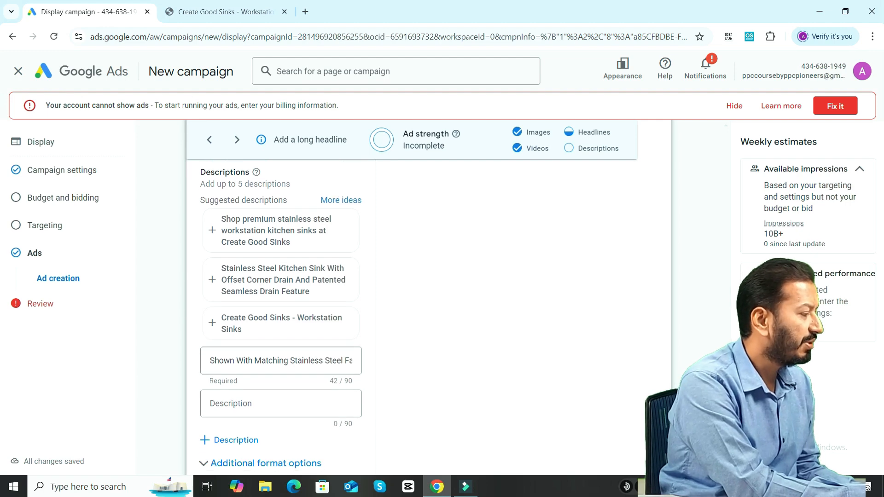
left_click(229, 240)
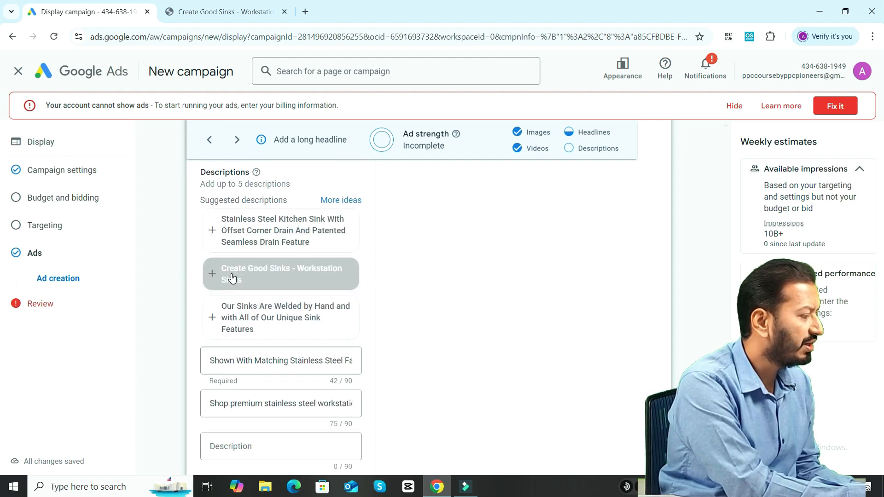
left_click(230, 317)
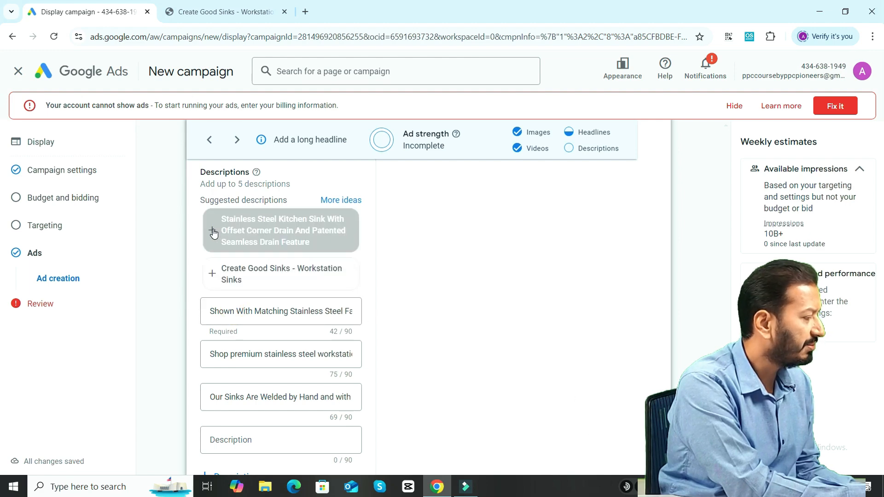
left_click(211, 231)
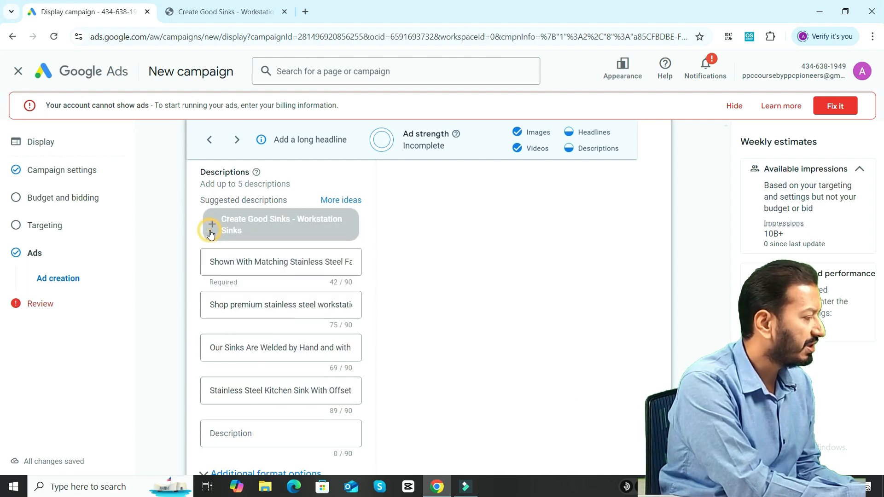
left_click(213, 226)
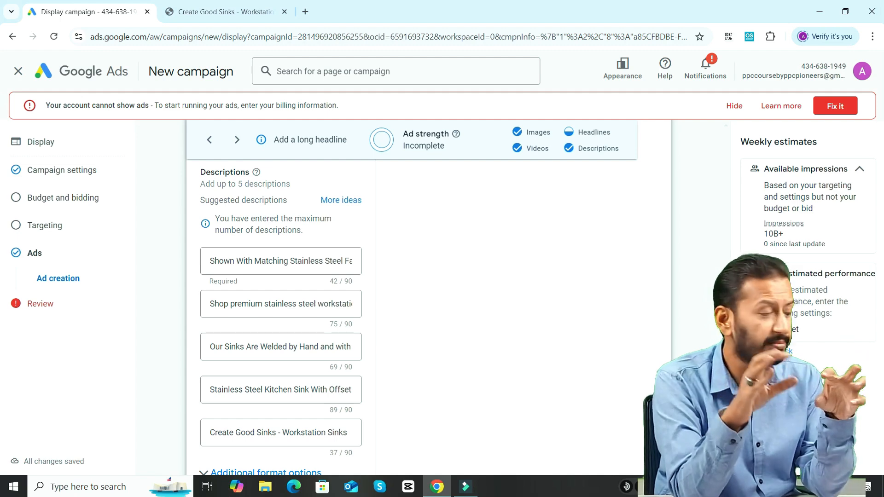
Enter the ad's long headline as "workstation sinks. Top Rated in 2024. Call Us Now".
scroll(281, 299, "up", 10)
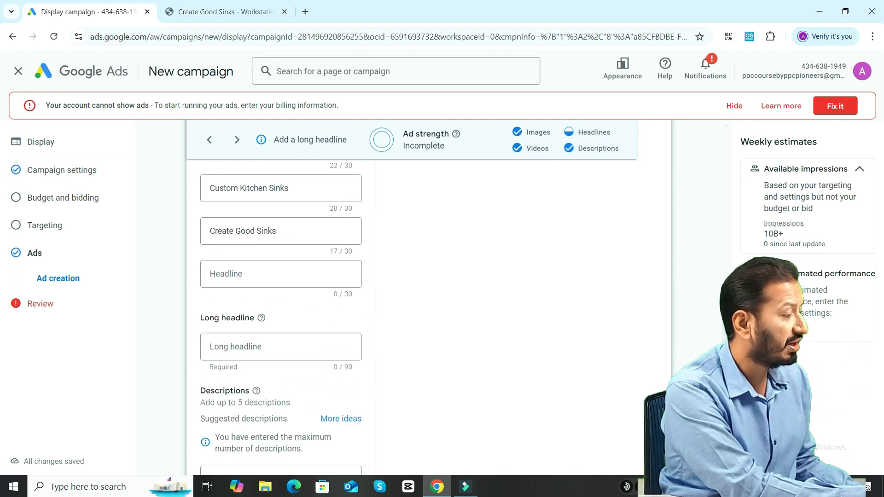
scroll(281, 299, "down", 3)
scroll(281, 299, "down", 8)
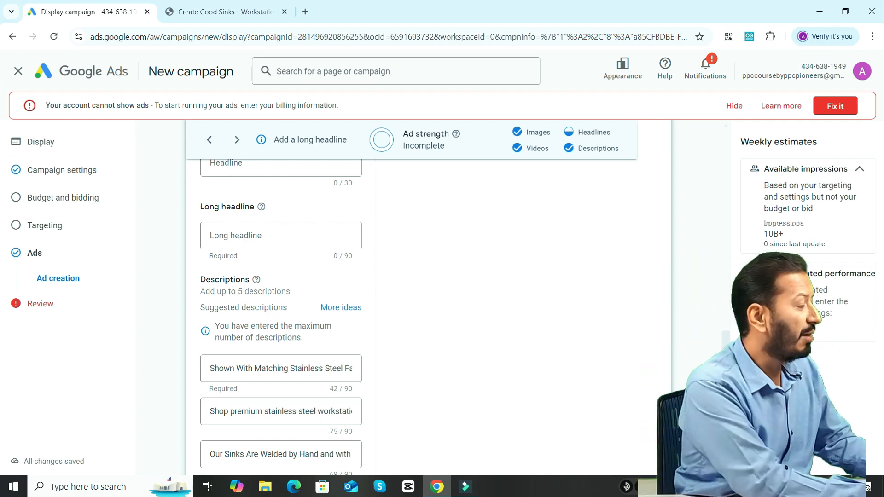
left_click(294, 234)
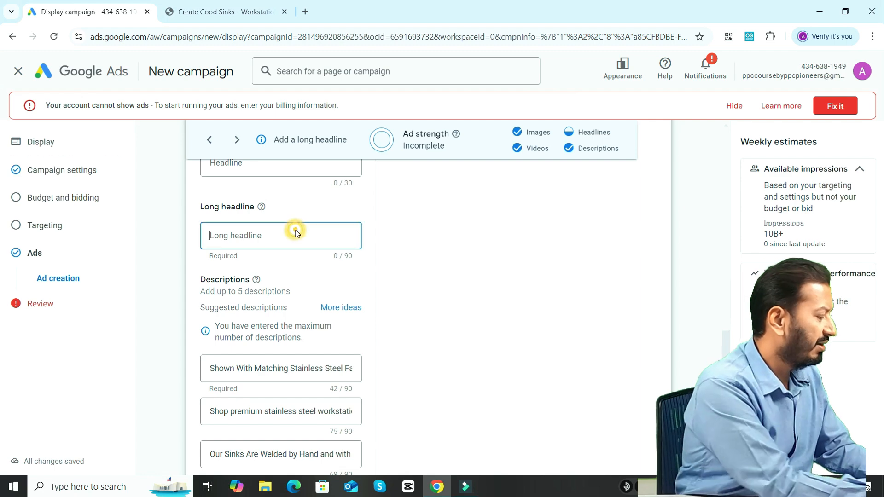
type("works")
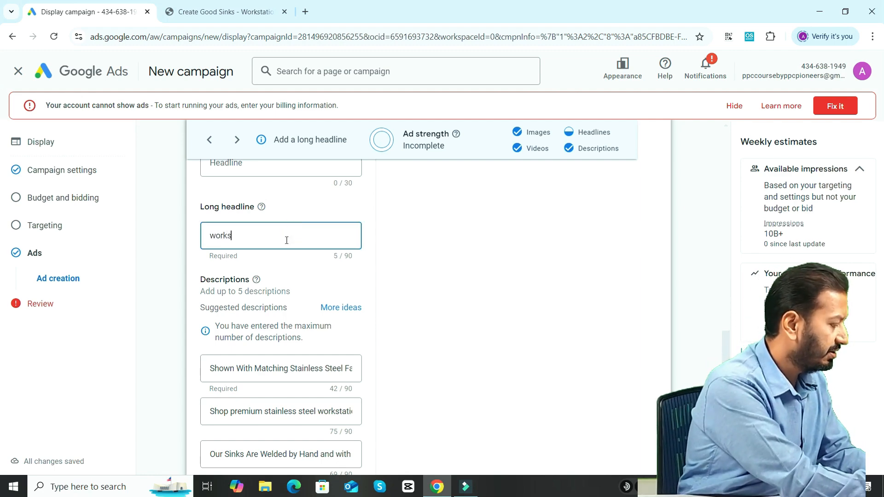
type("tation si")
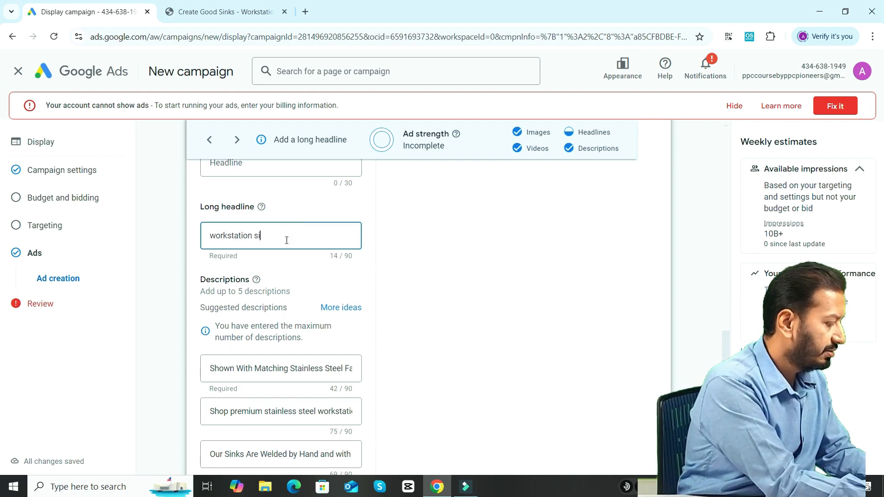
type("nks. T")
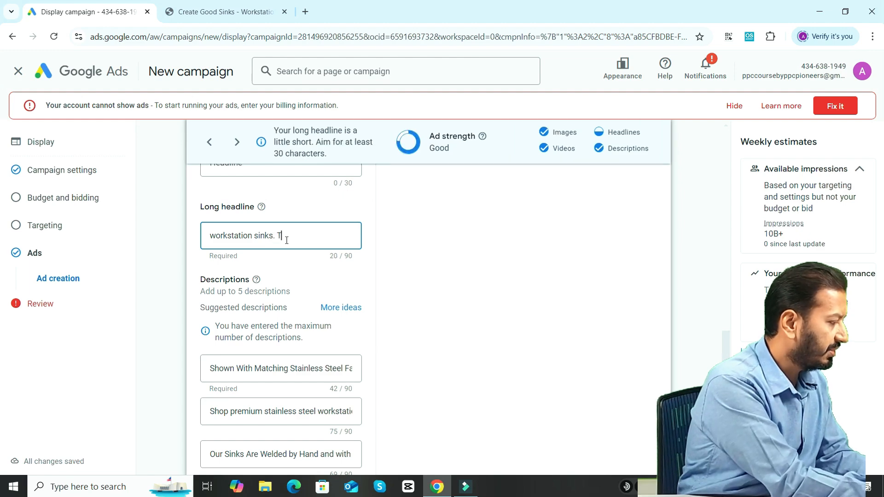
type("op Rated")
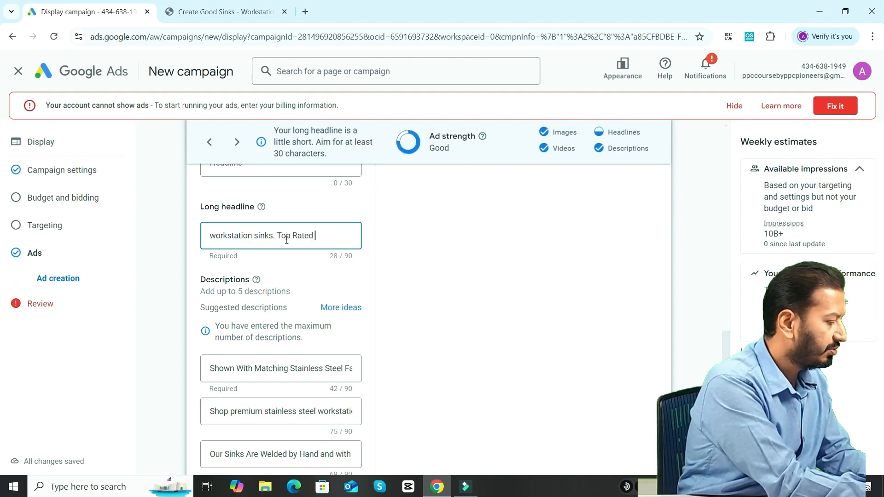
type(" in 2024")
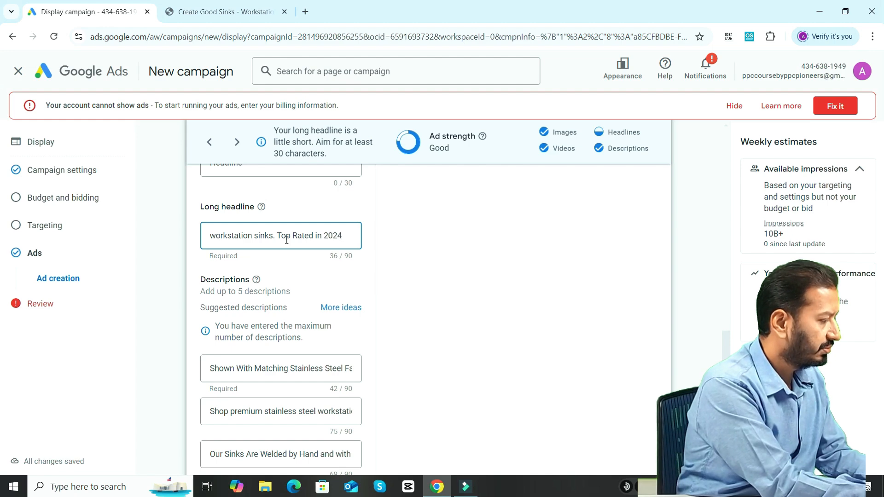
type(". Call ")
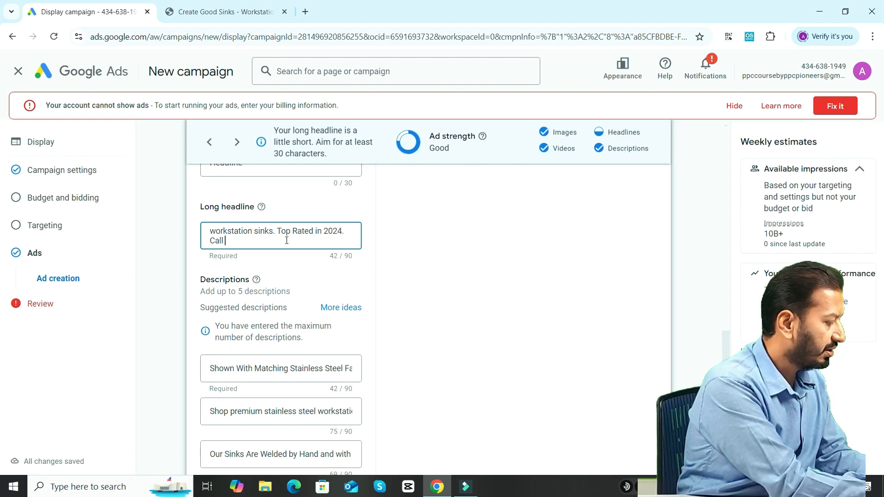
type("Us Now")
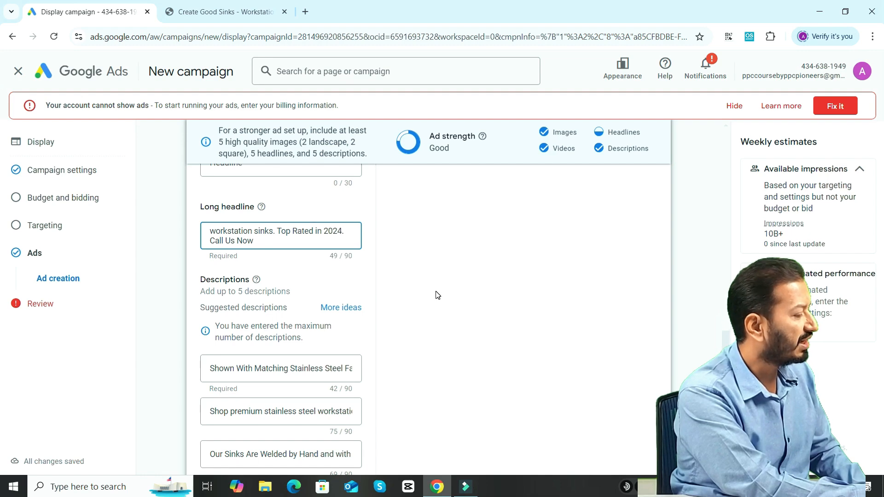
Add the suggested headline High Quality Kitchen Sinks as the ad's fifth headline and check the ad strength rating.
scroll(728, 319, "up", 5)
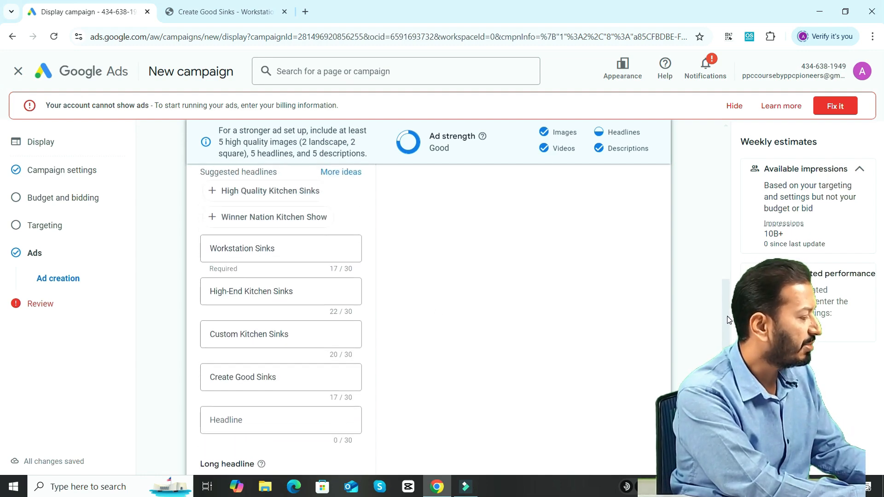
left_click(232, 416)
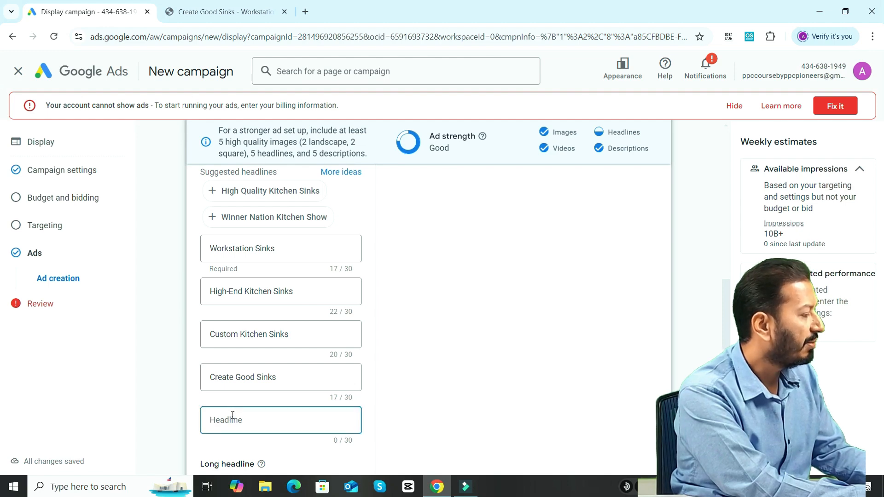
left_click(236, 192)
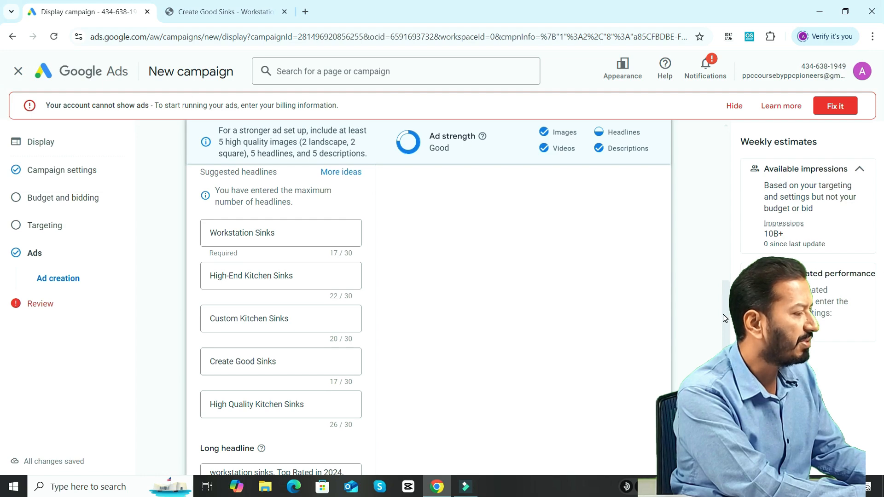
left_click_drag(722, 314, 723, 313)
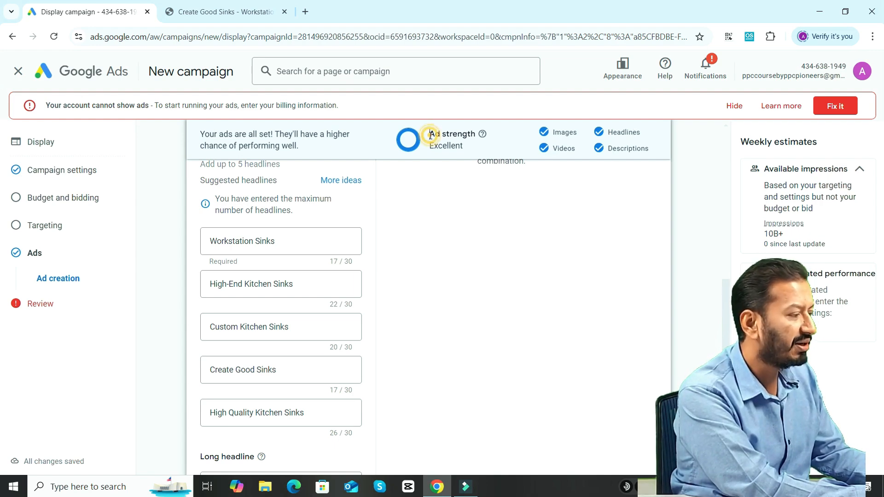
left_click_drag(428, 134, 468, 160)
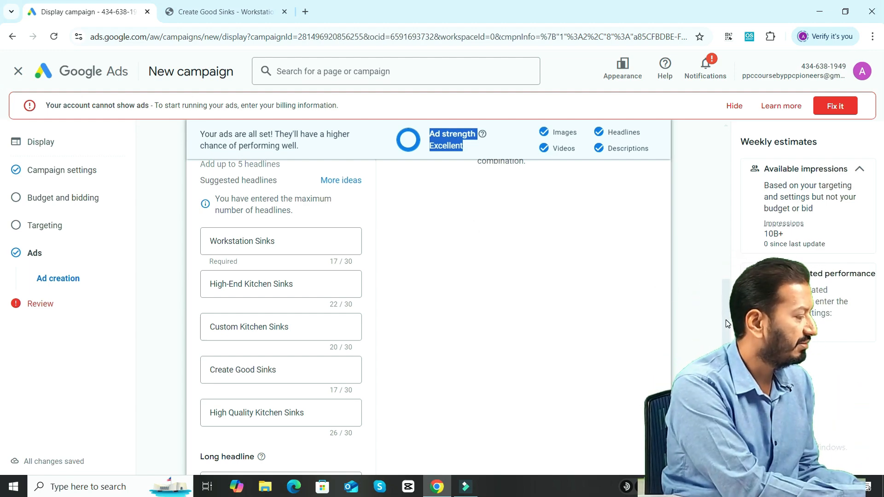
Expand the additional format options and review the asset enhancements, auto-generated video and native formats settings.
scroll(725, 319, "down", 6)
scroll(281, 299, "down", 5)
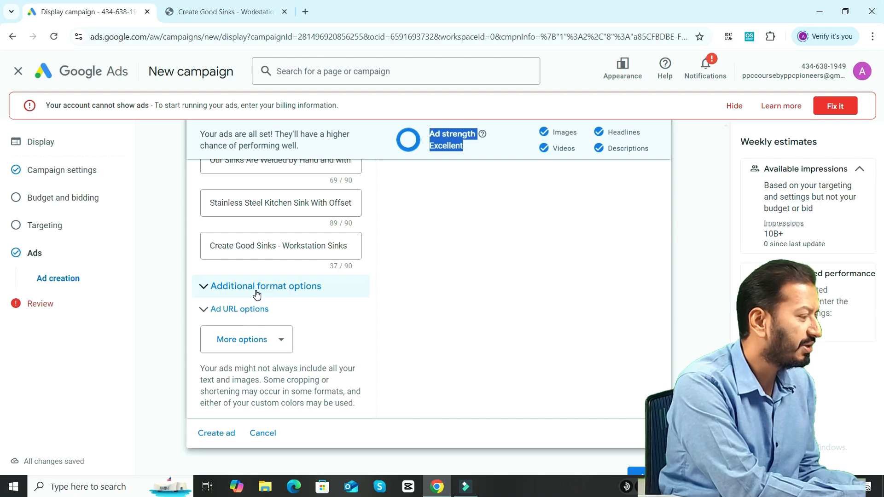
left_click(234, 294)
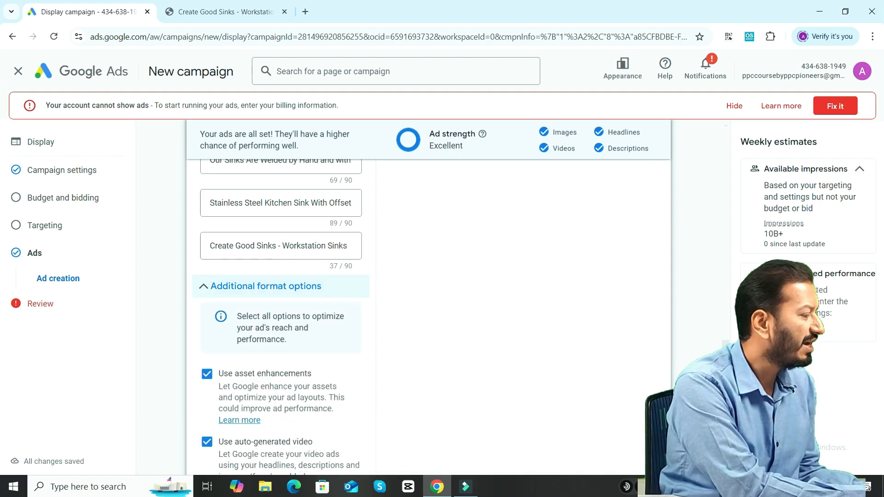
scroll(348, 288, "down", 2)
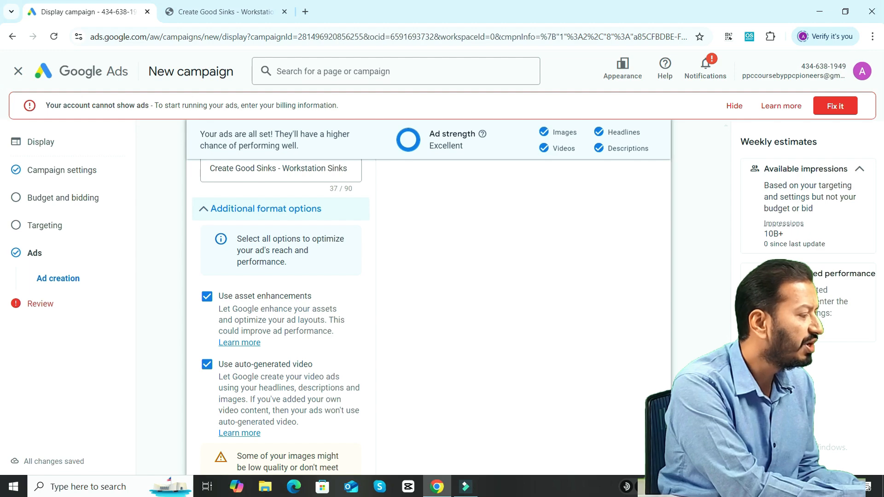
scroll(418, 375, "down", 3)
scroll(280, 294, "down", 3)
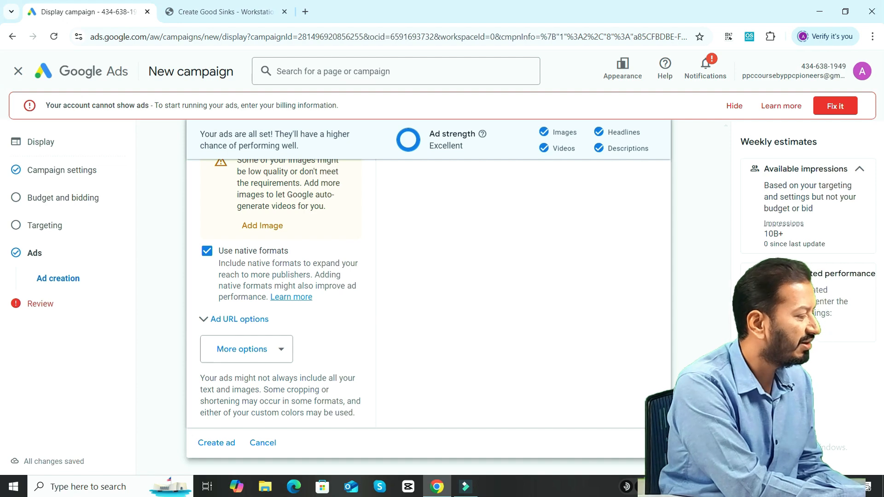
Add the call to action text option, leaving its text on Automated in English, and the custom colors option to the ad.
scroll(378, 315, "down", 1)
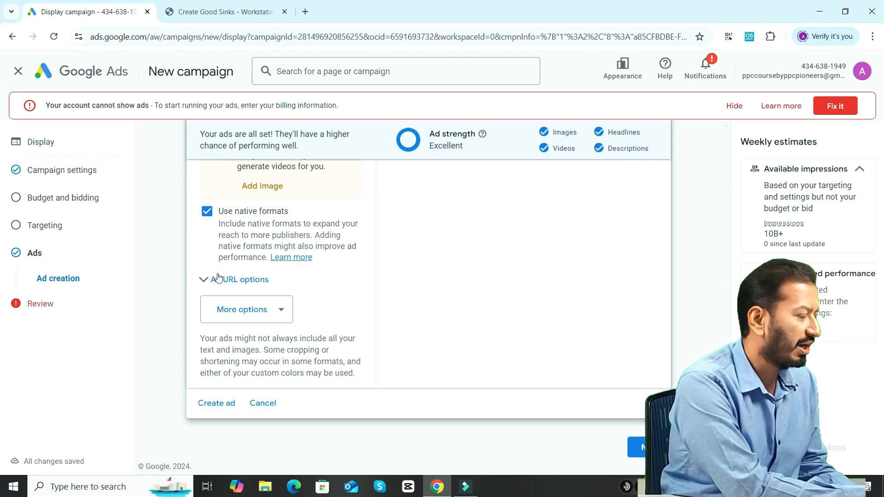
left_click(278, 311)
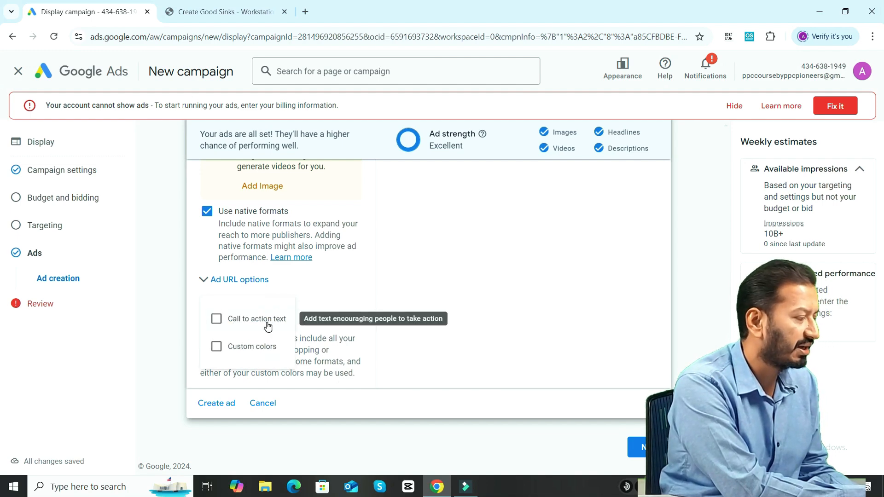
left_click(216, 318)
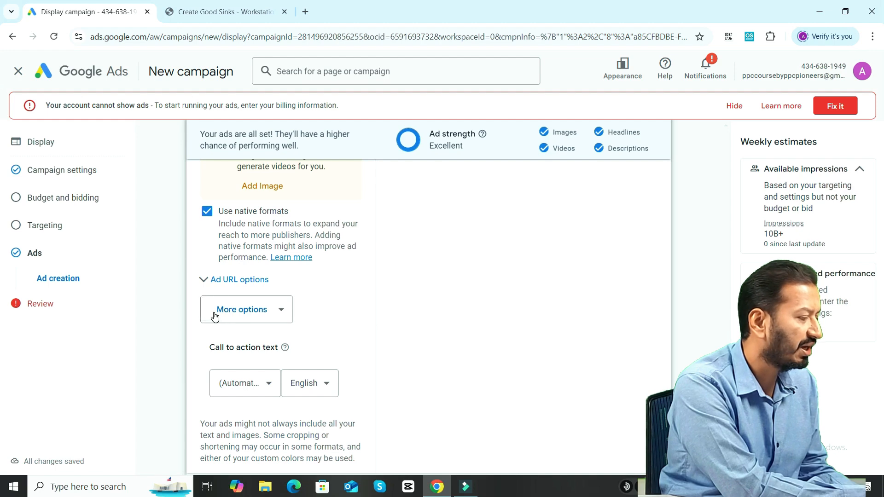
scroll(428, 299, "down", 2)
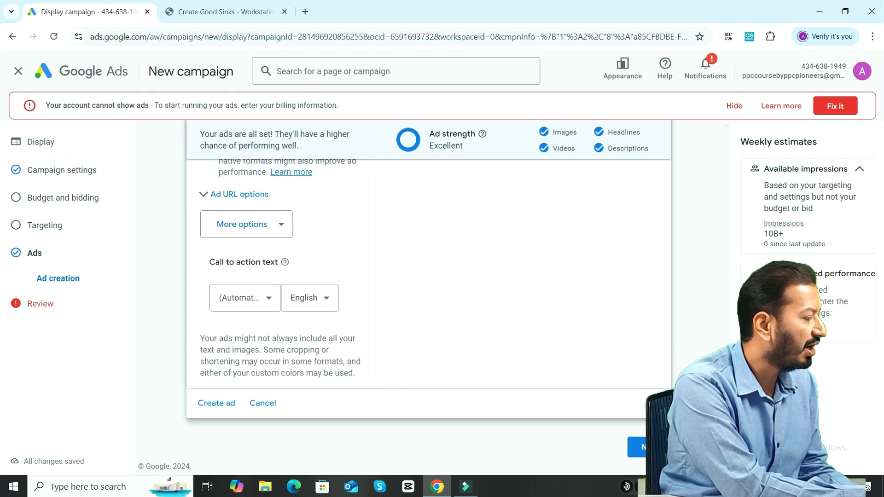
left_click(268, 300)
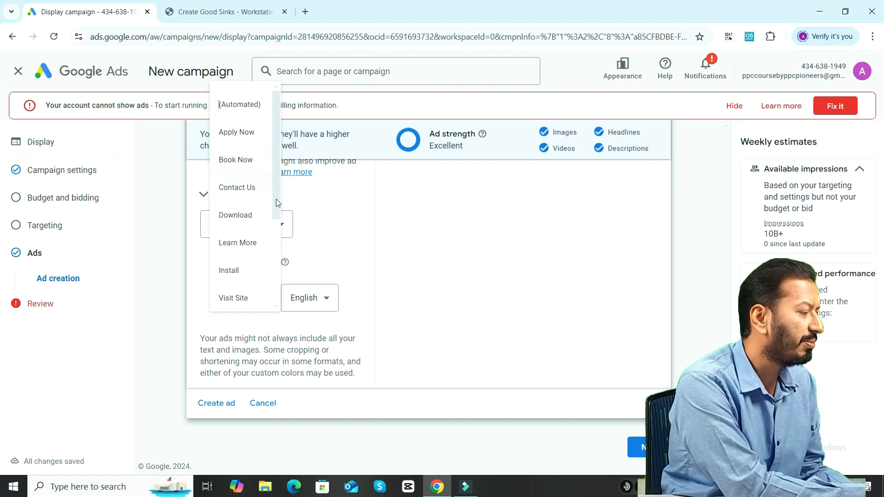
left_click(458, 250)
scroll(458, 250, "down", 1)
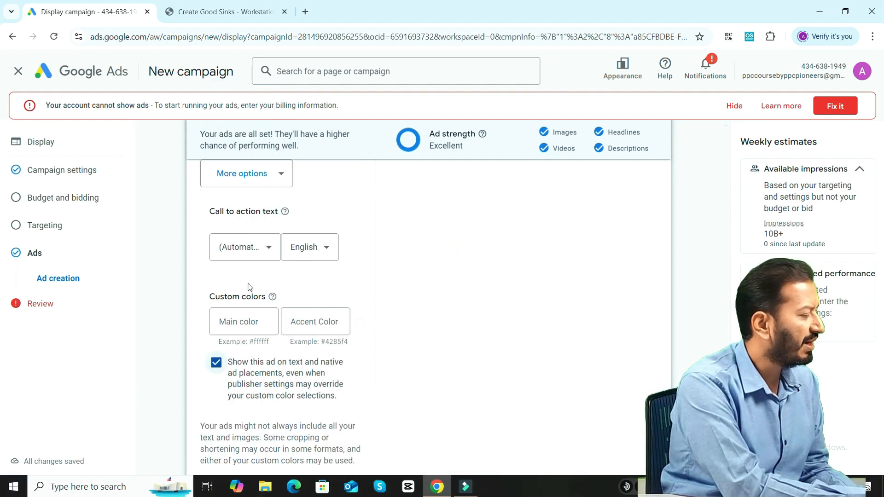
Review the custom colors fields, the additional format options and the ad's remaining assets up to the final URL.
left_click_drag(212, 298, 268, 297)
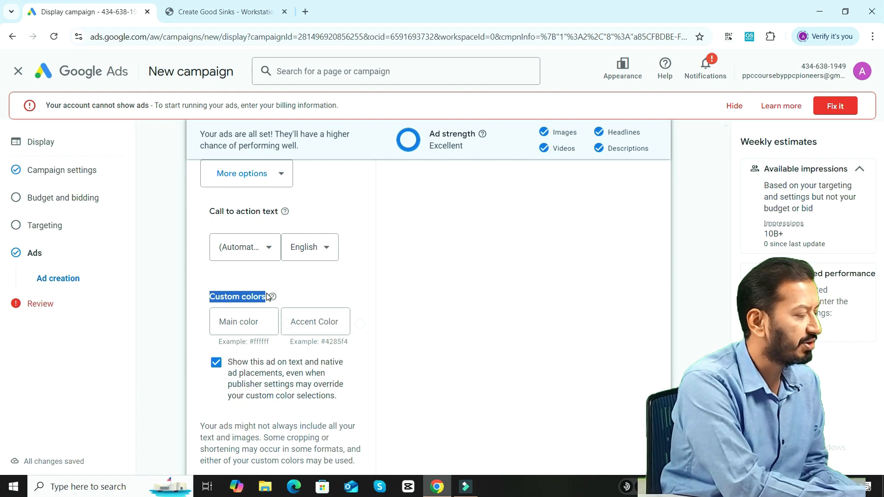
left_click(303, 321)
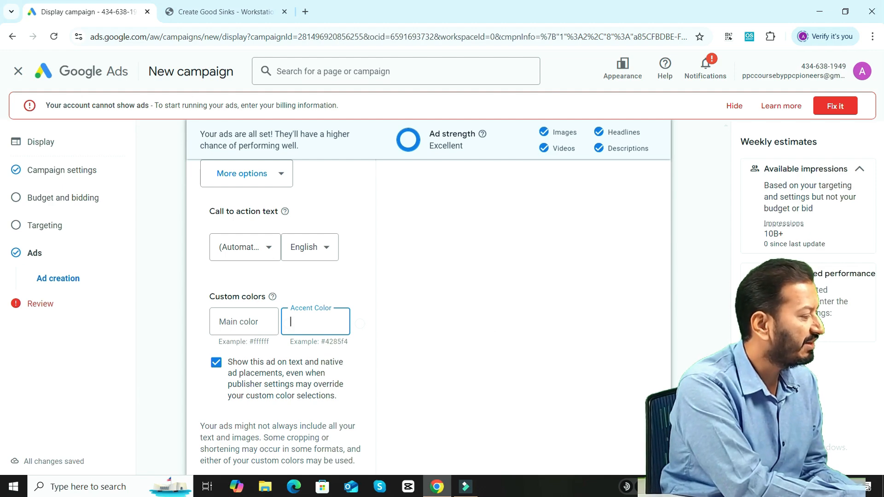
scroll(280, 317, "up", 5)
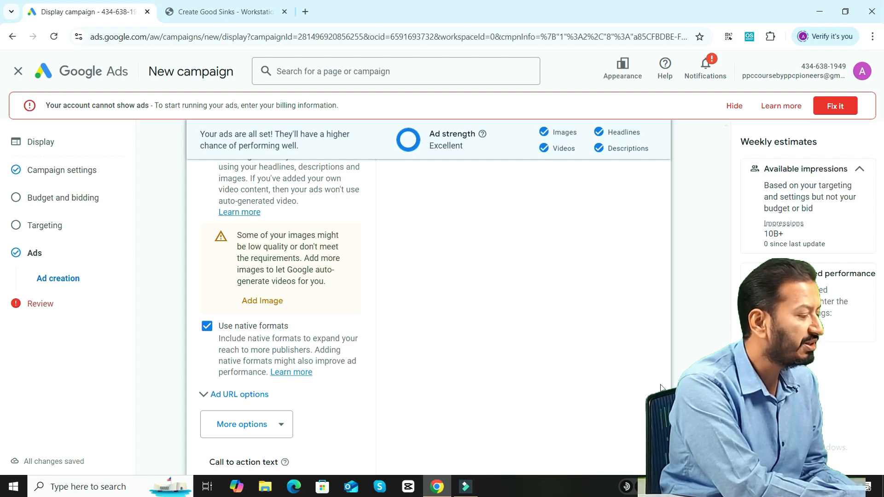
scroll(282, 318, "up", 3)
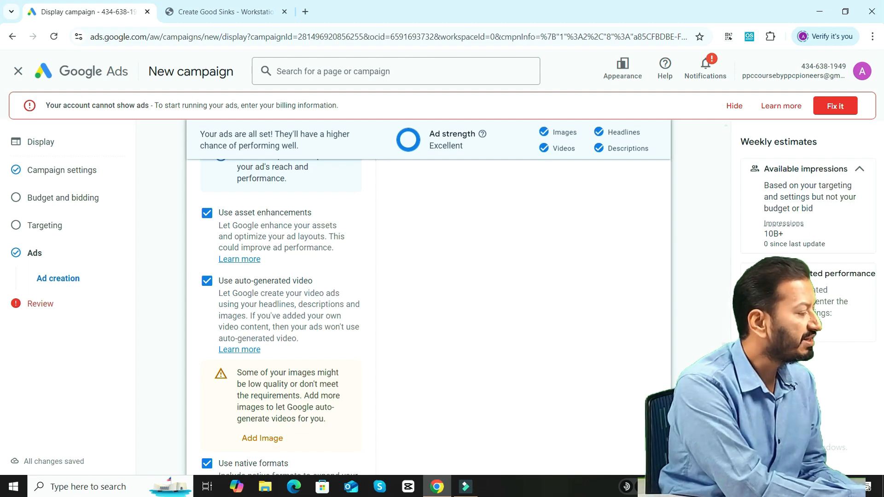
scroll(428, 318, "down", 8)
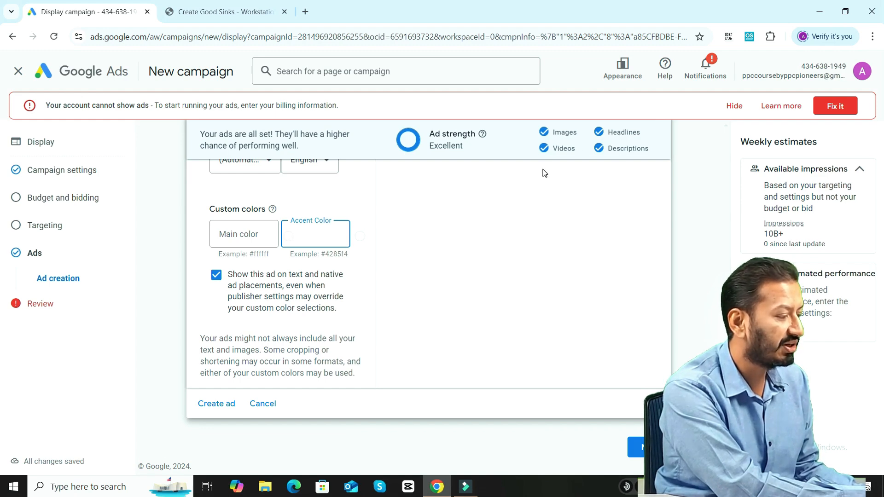
scroll(281, 299, "up", 15)
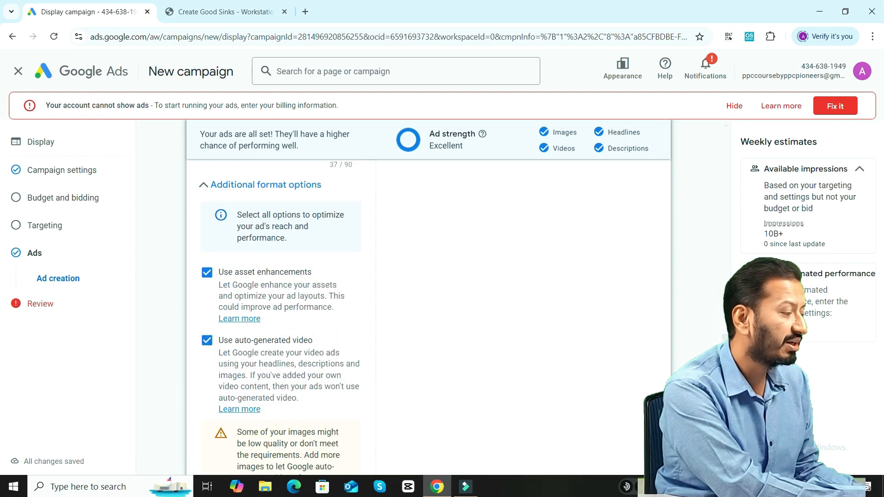
scroll(751, 181, "down", 2)
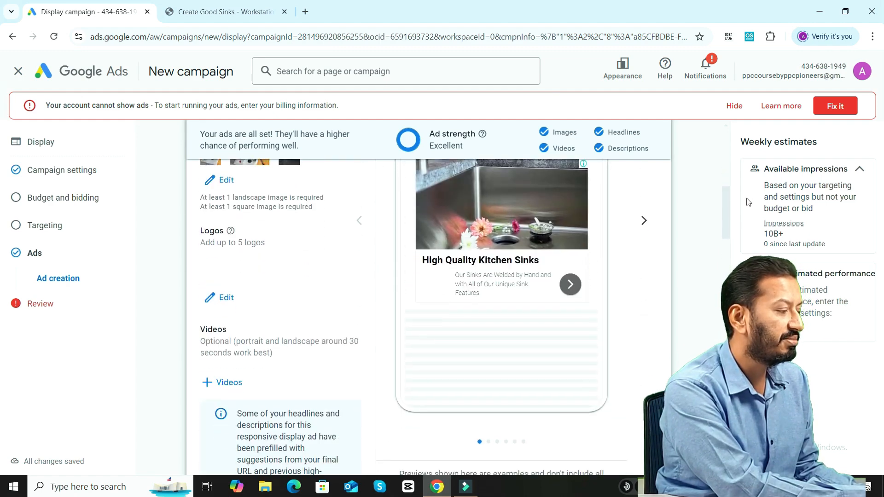
scroll(752, 152, "up", 8)
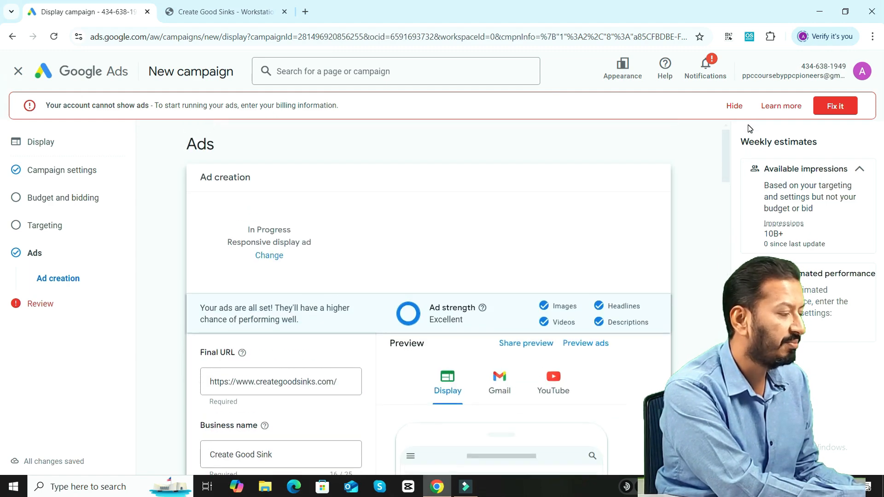
scroll(729, 173, "down", 4)
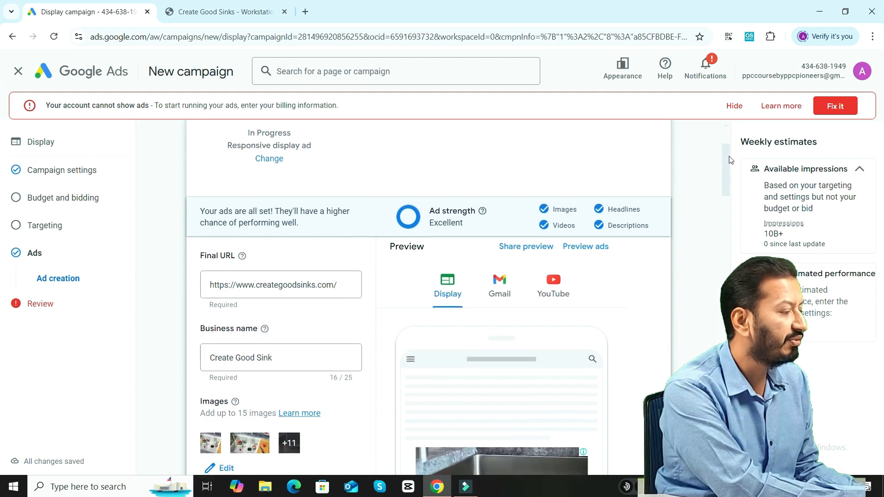
Preview the ad in the Display, Gmail and YouTube formats, then return to the ad form and read the ad strength message.
scroll(729, 172, "up", 1)
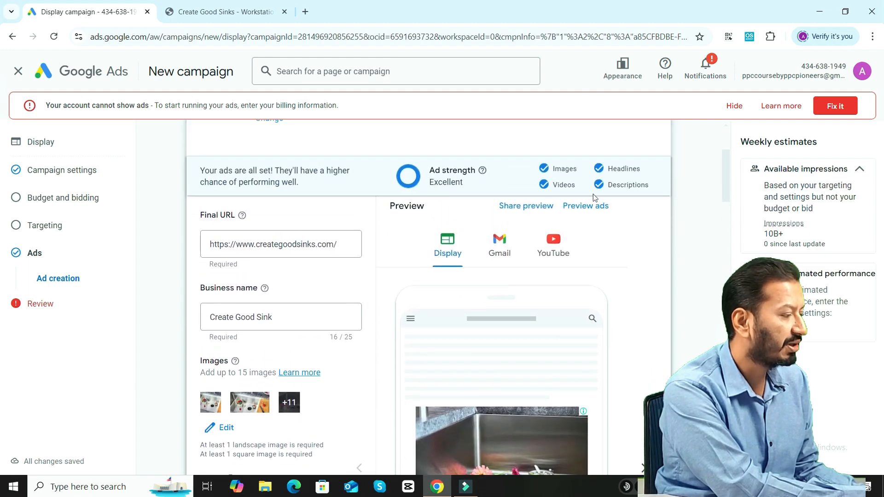
left_click(585, 206)
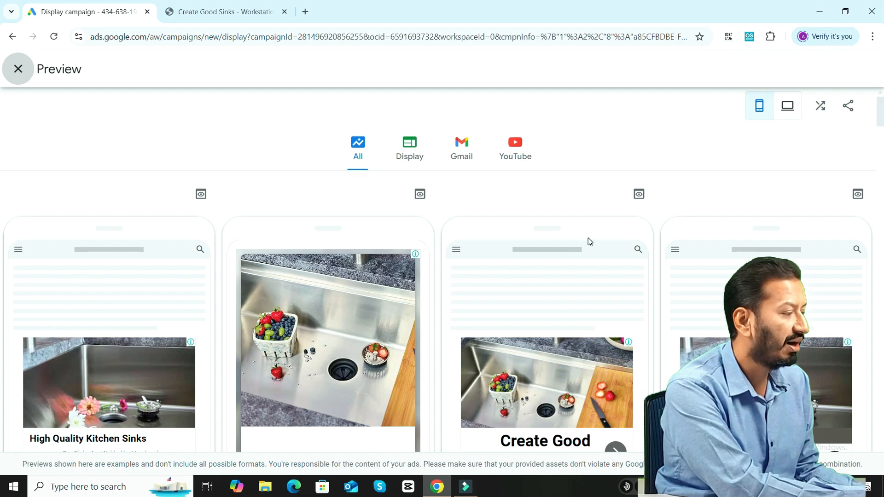
left_click(407, 153)
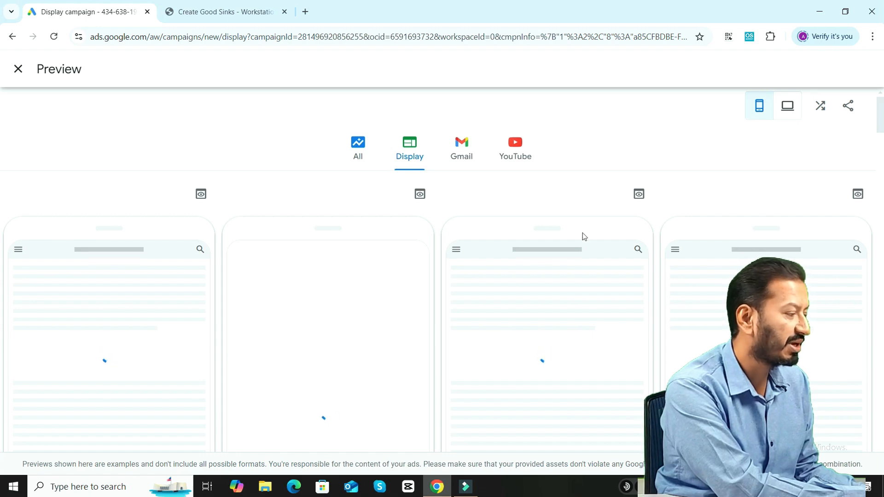
left_click(464, 152)
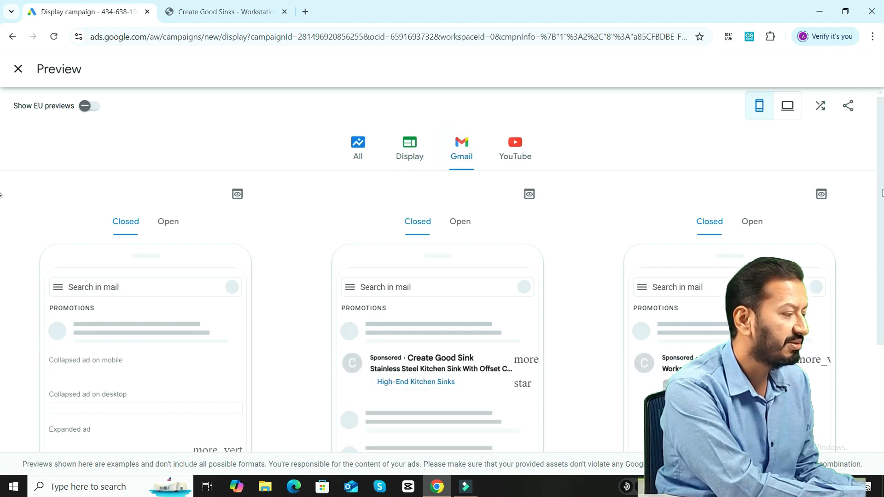
scroll(1, 209, "down", 1)
left_click(508, 109)
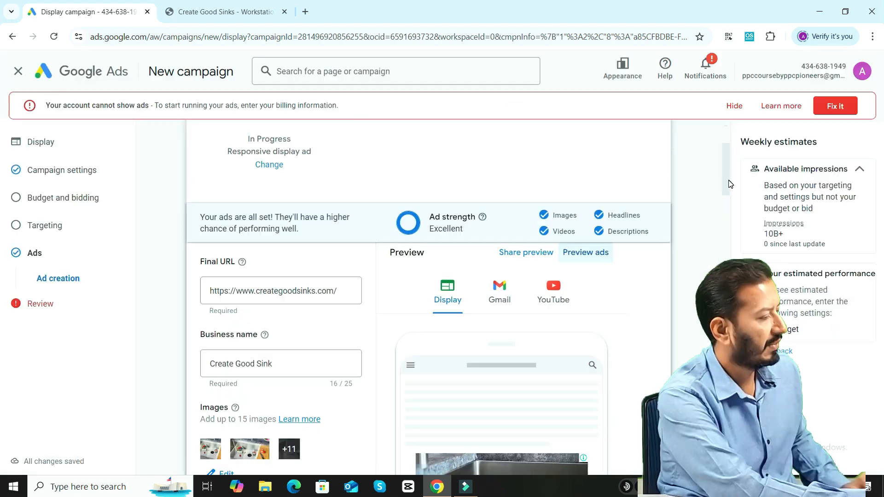
left_click_drag(728, 180, 728, 182)
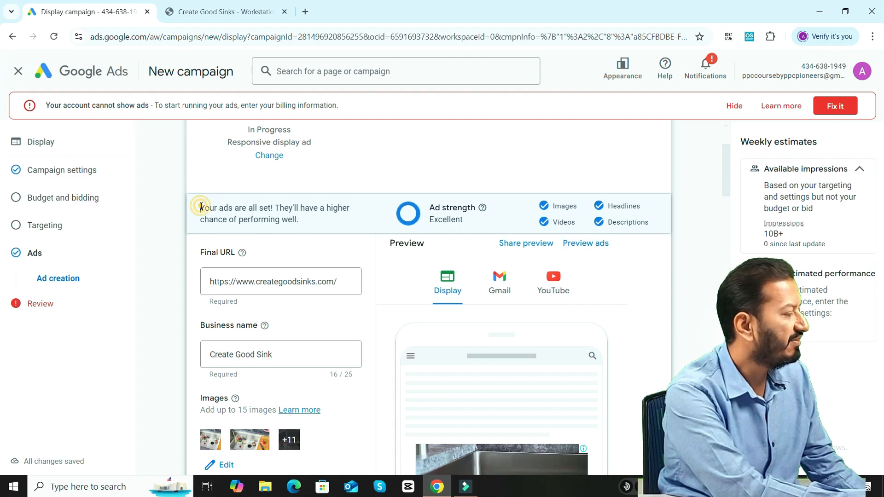
left_click_drag(201, 207, 303, 221)
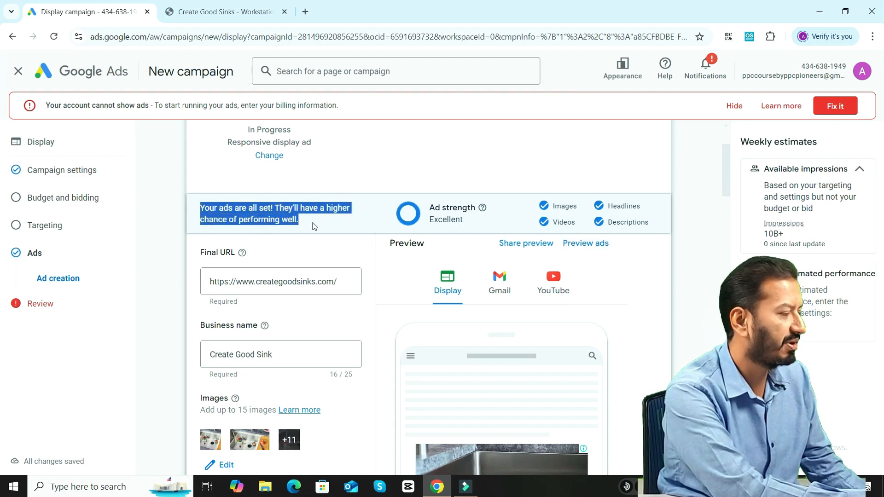